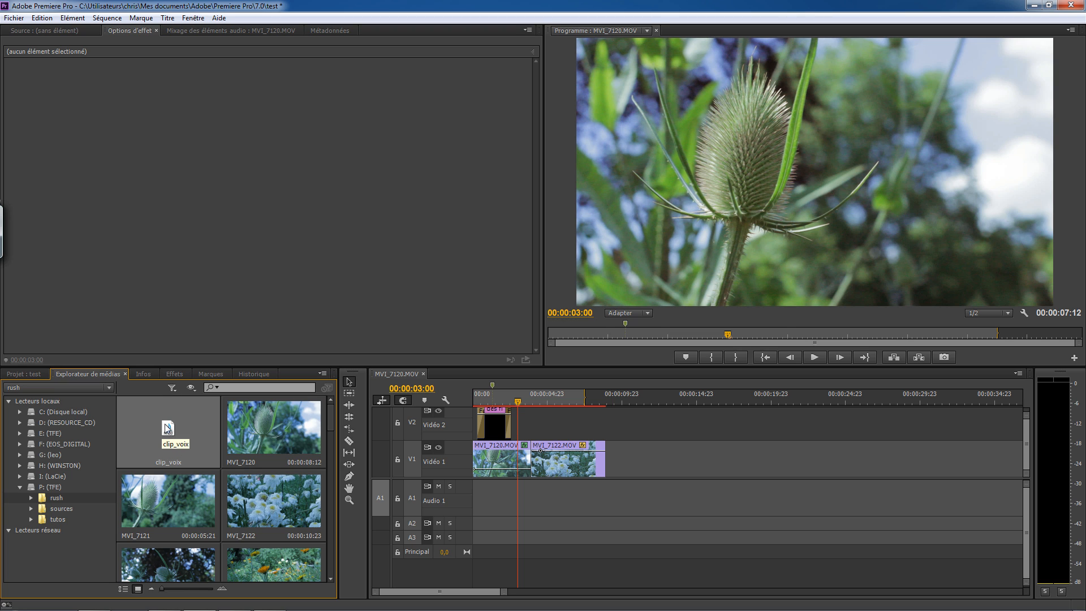
- Import the clip_voix audio file from the rush folder into the project and show it in the project contents
mouse_move(166, 428)
mouse_down()
mouse_move(484, 496)
mouse_move(199, 433)
mouse_move(152, 438)
mouse_up()
right_click(176, 438)
click(199, 447)
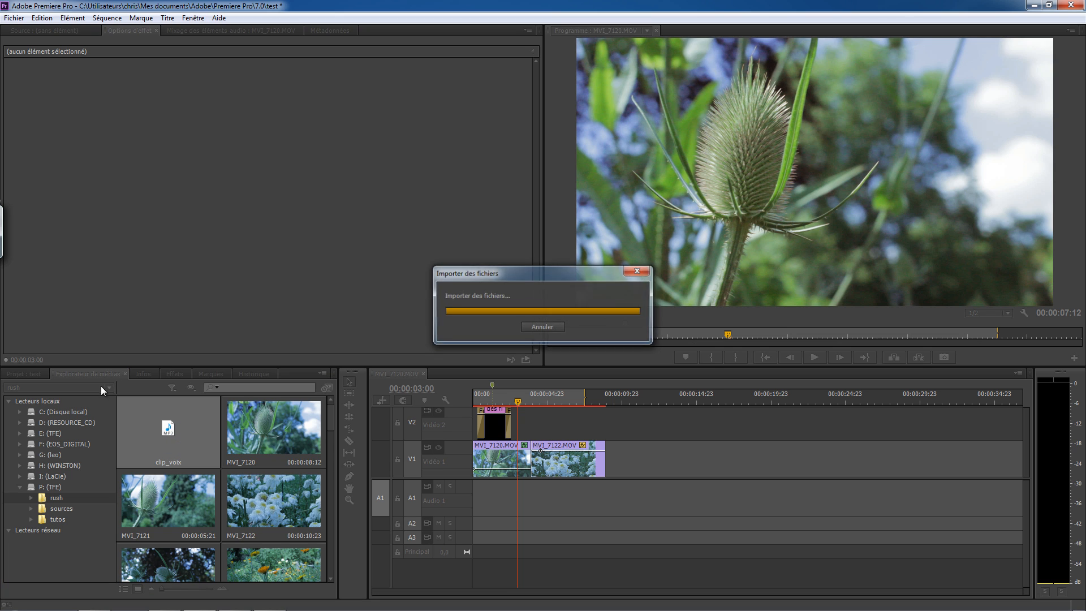
click(23, 374)
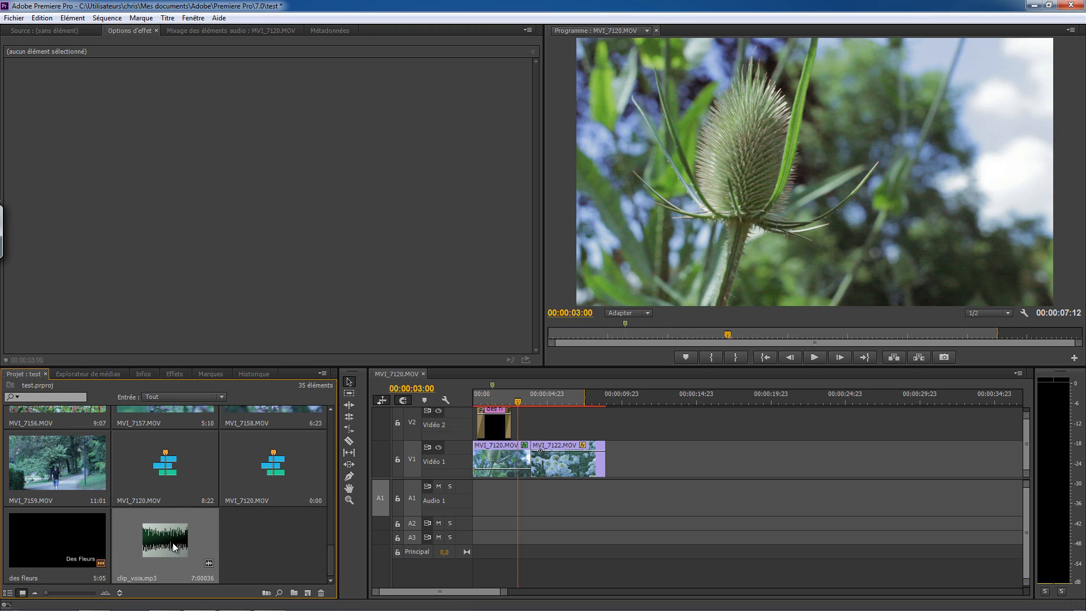
click(247, 544)
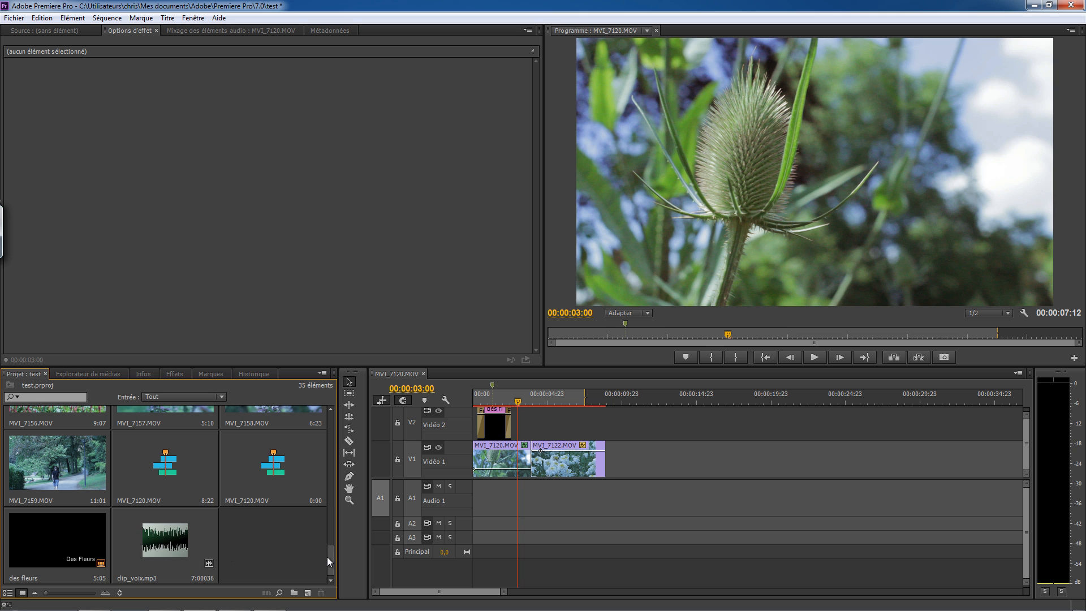
- Create a new bin named "videos" in the project
drag(328, 557, 300, 589)
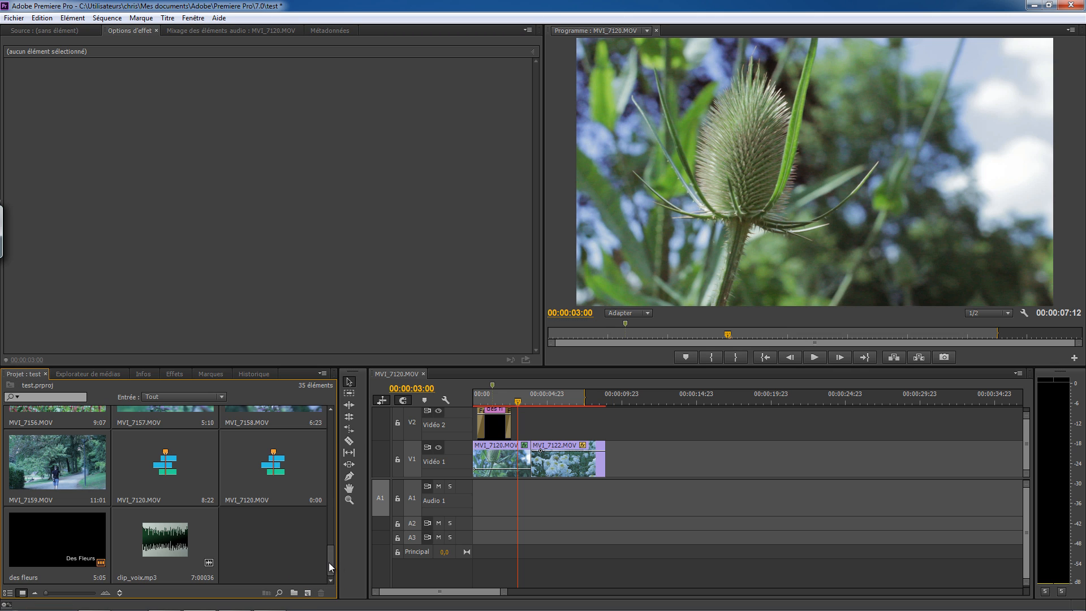
drag(328, 562, 302, 576)
click(294, 594)
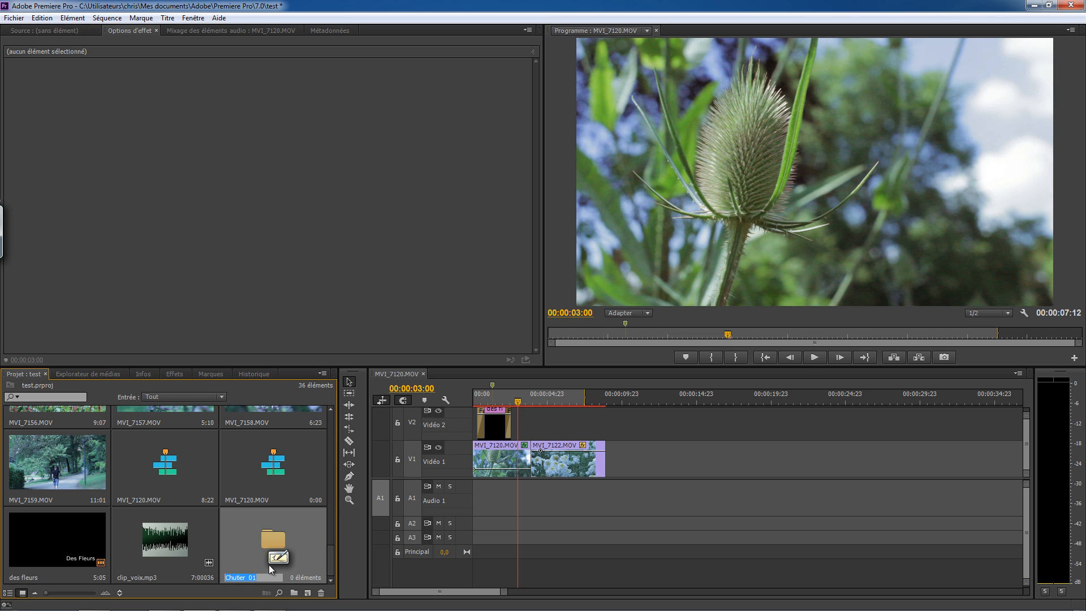
text(V)
key(Tab)
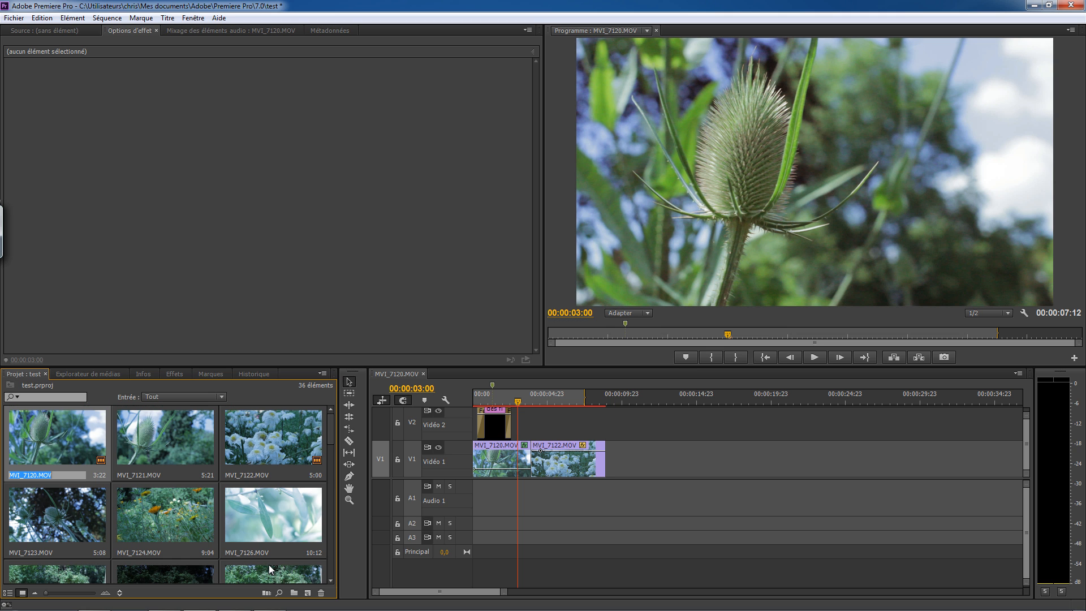
- Delete the empty videos bin from the project
drag(331, 429, 331, 591)
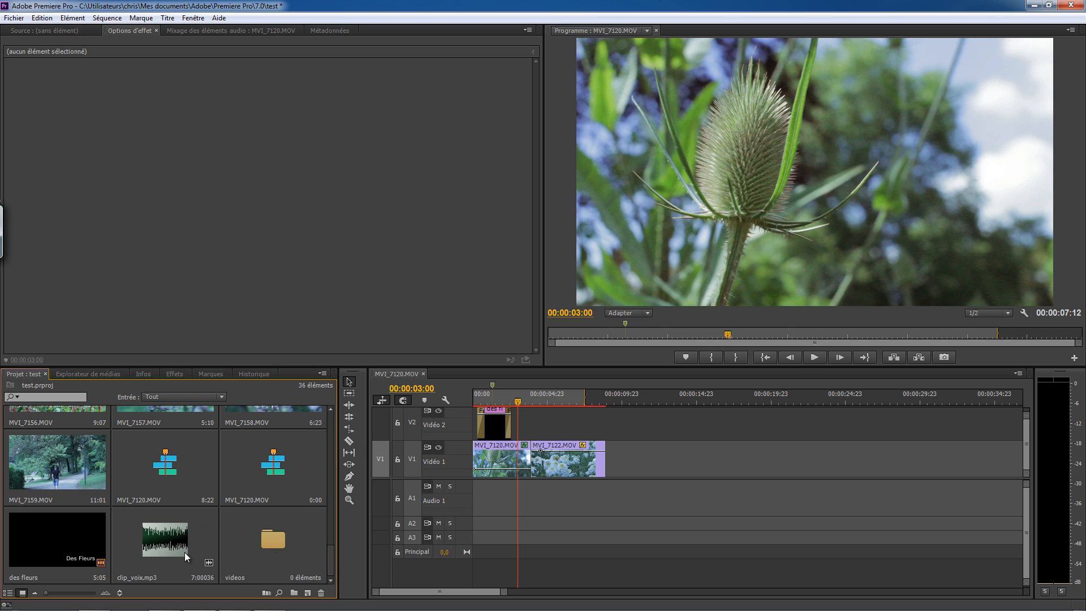
click(260, 565)
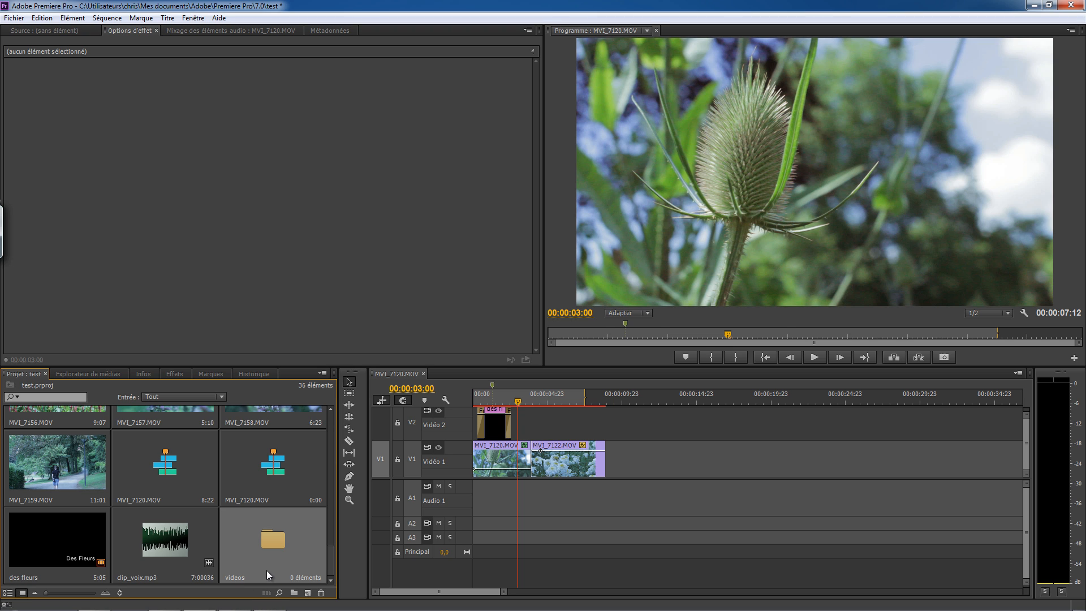
key(Delete)
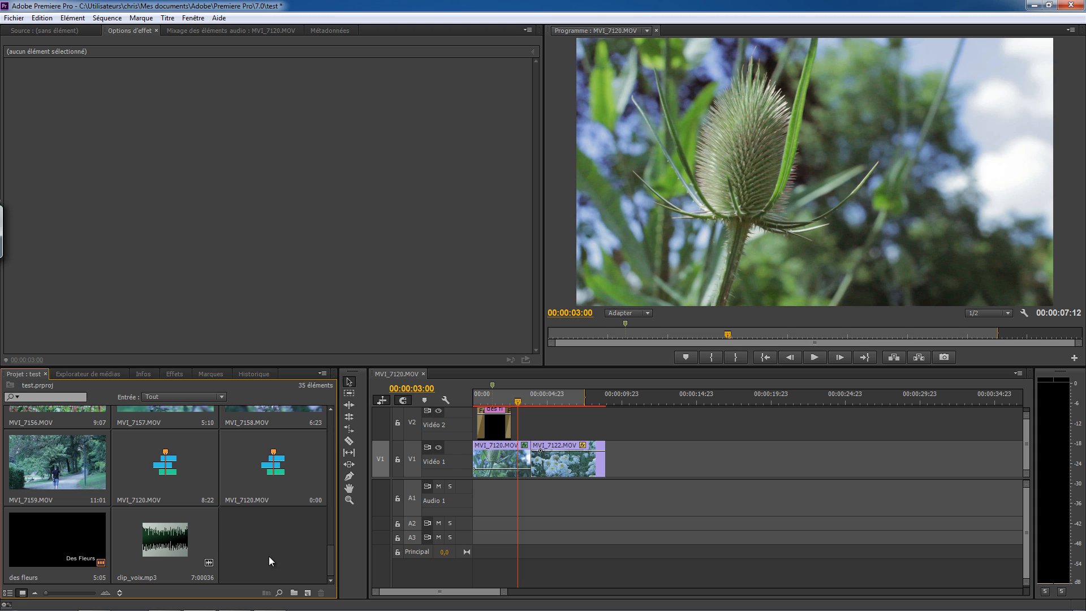
- Place clip_voix.mp3 at the start of audio track A1 and play the sequence from the beginning
drag(161, 547, 481, 509)
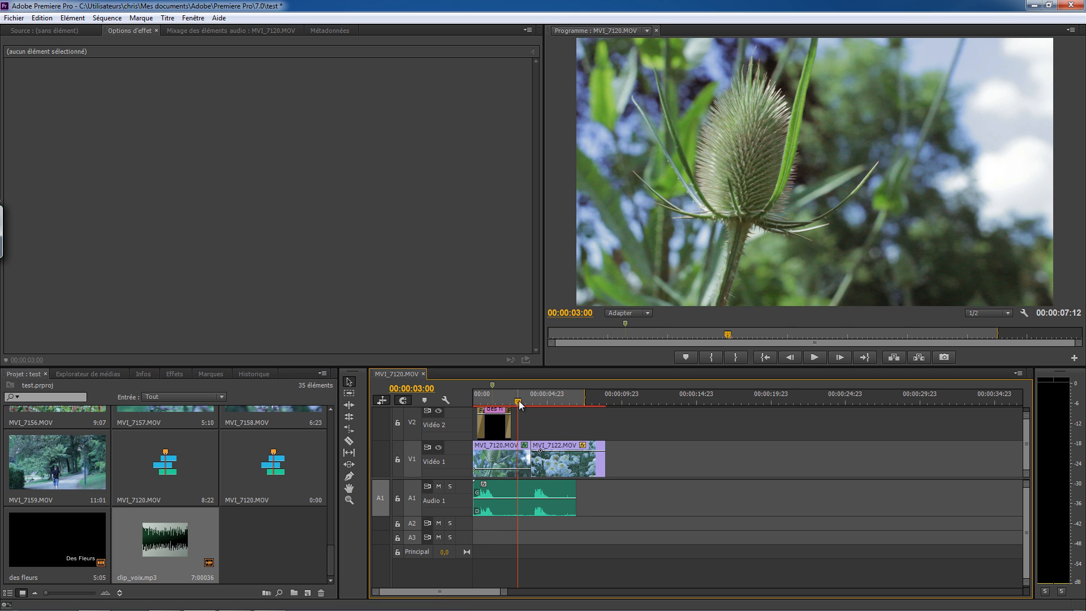
key(Home)
key(space)
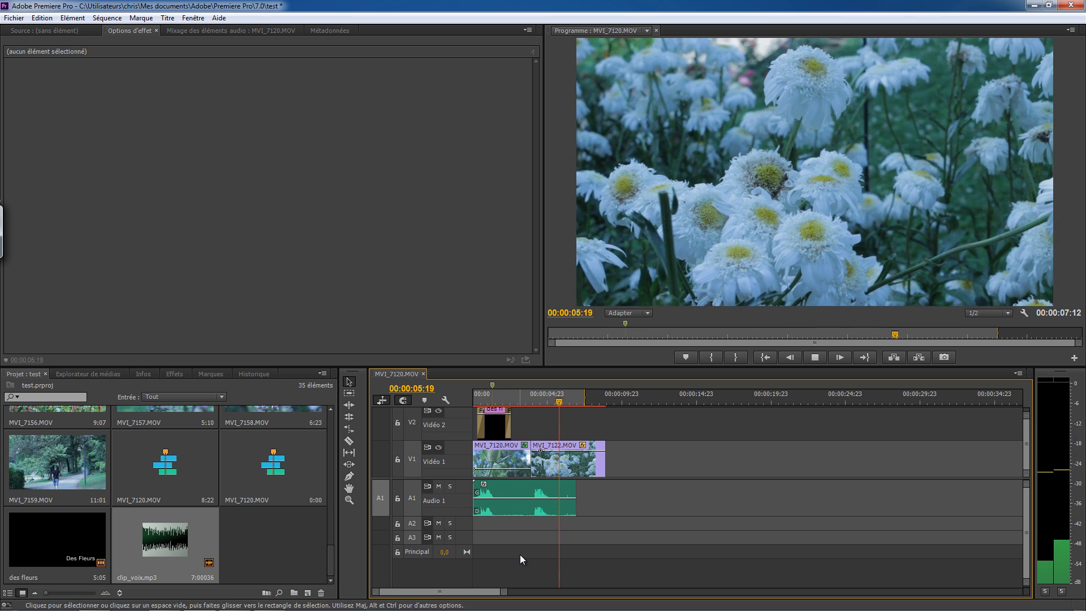
key(space)
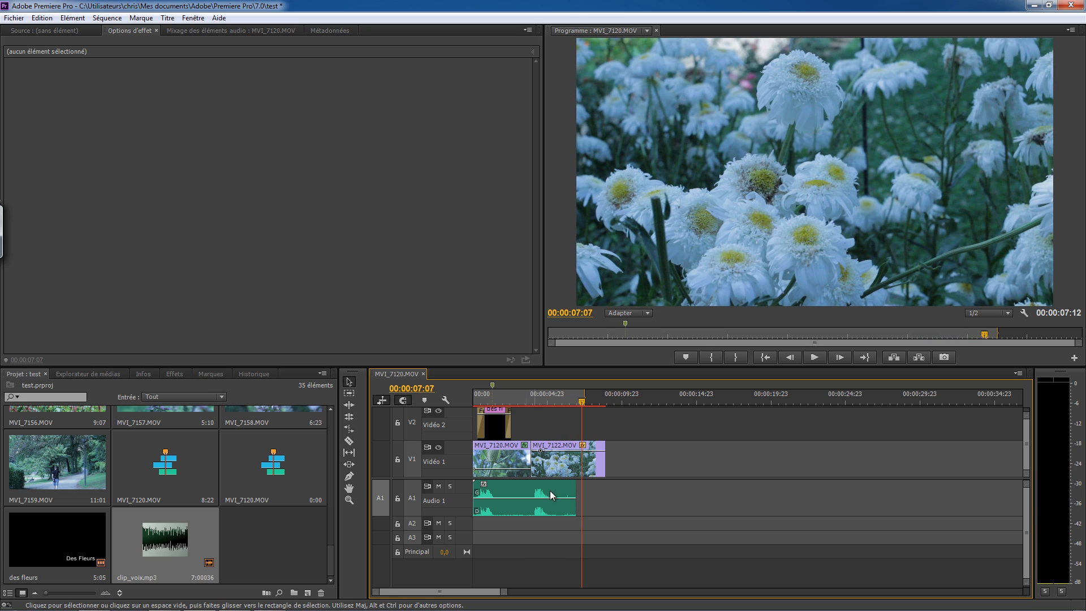
- Open the clip_voix.mp3 clip from track A1 in the Source monitor to show its waveform
click(523, 505)
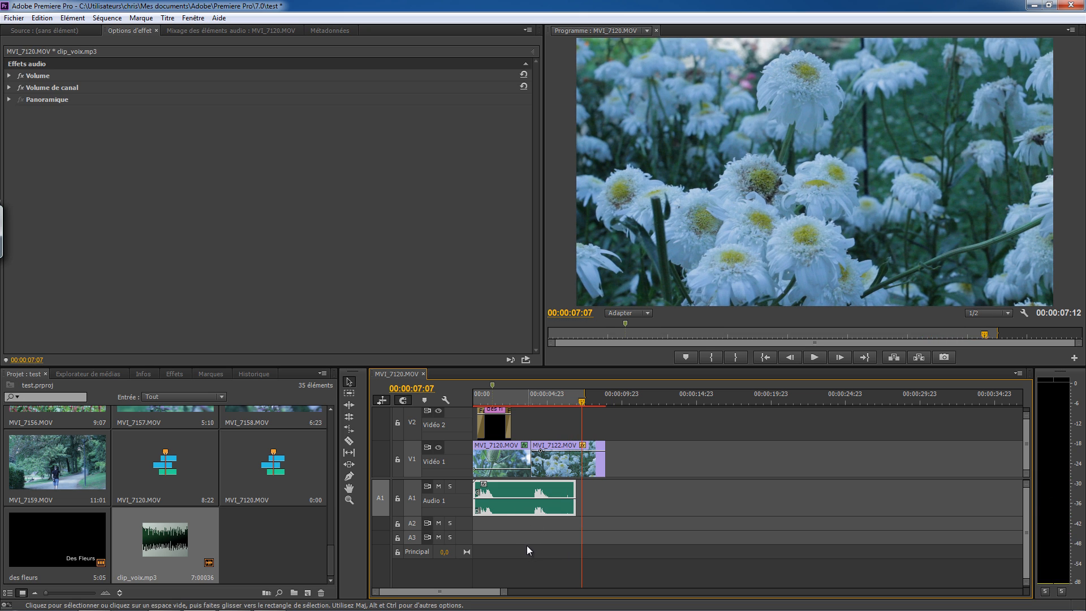
double_click(522, 500)
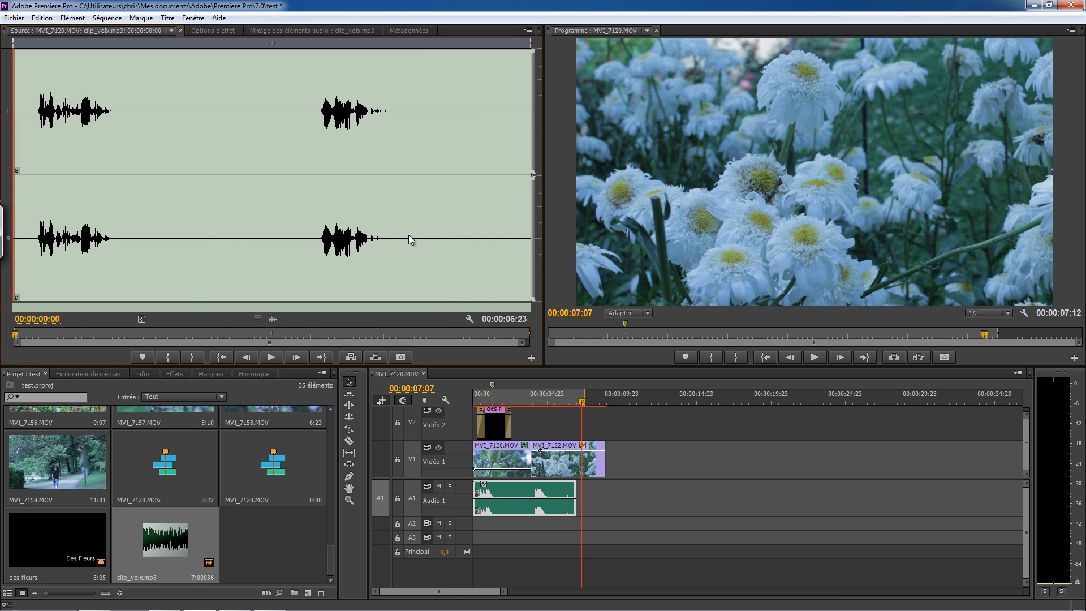
- Replay and scrub the second half of the voice clip in the sequence to check the sound between and after the spoken parts
drag(581, 403, 559, 404)
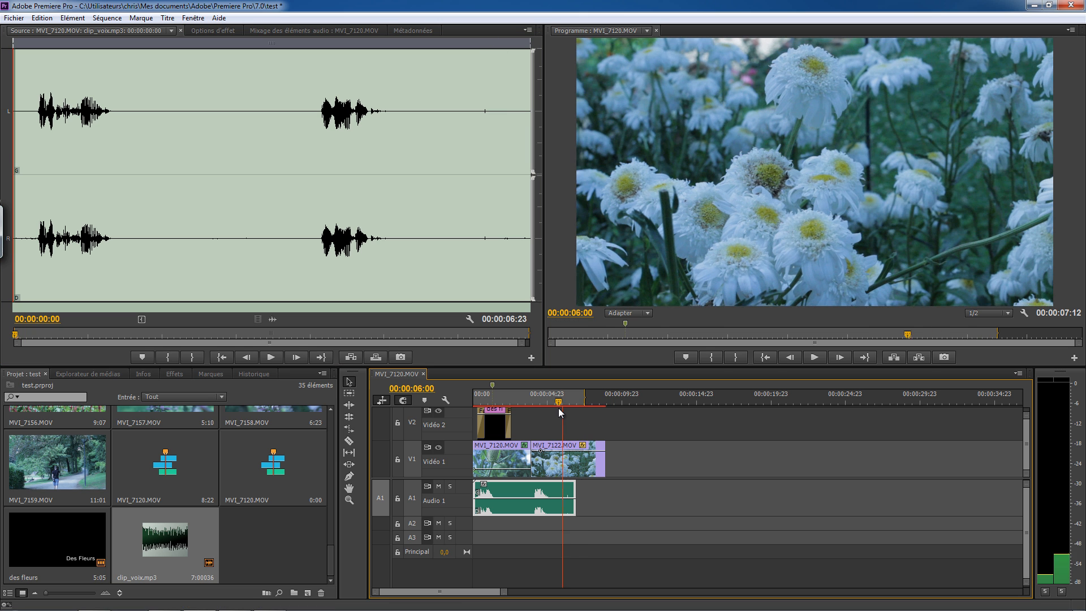
key(space)
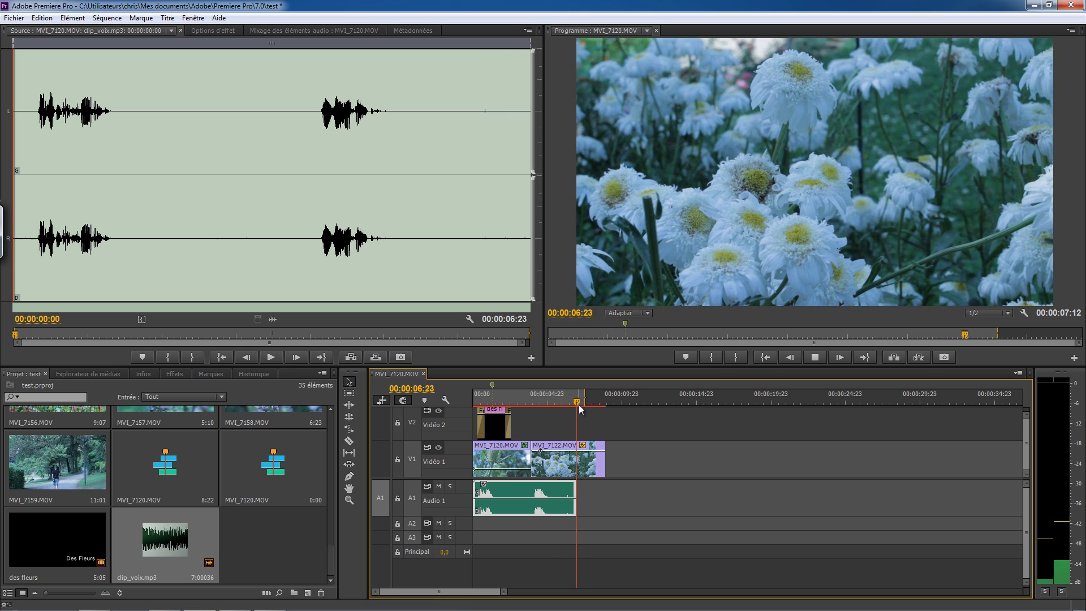
key(space)
drag(577, 403, 556, 403)
key(space)
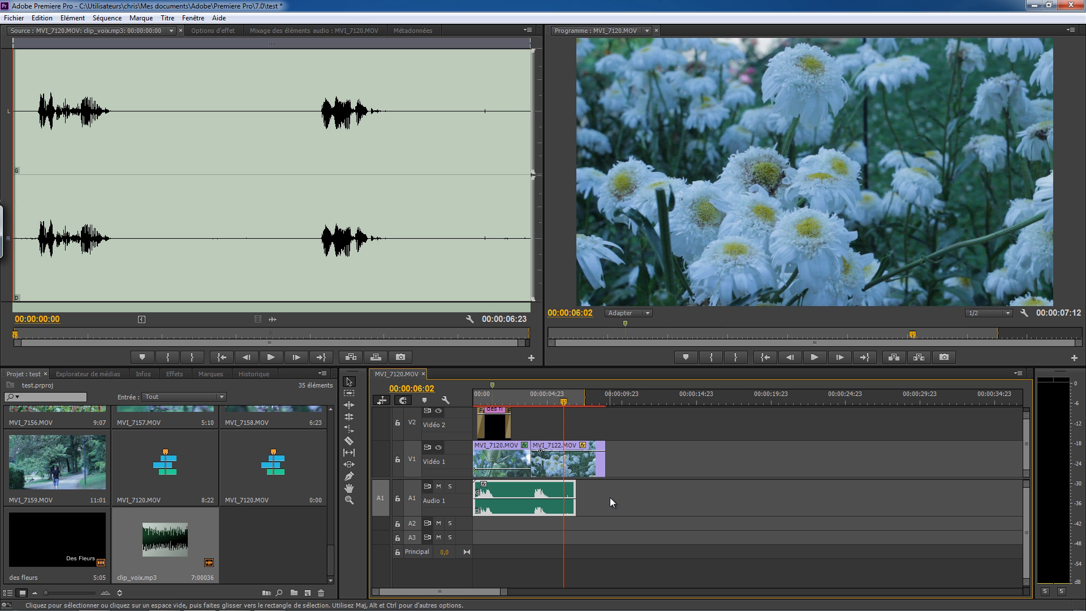
key(space)
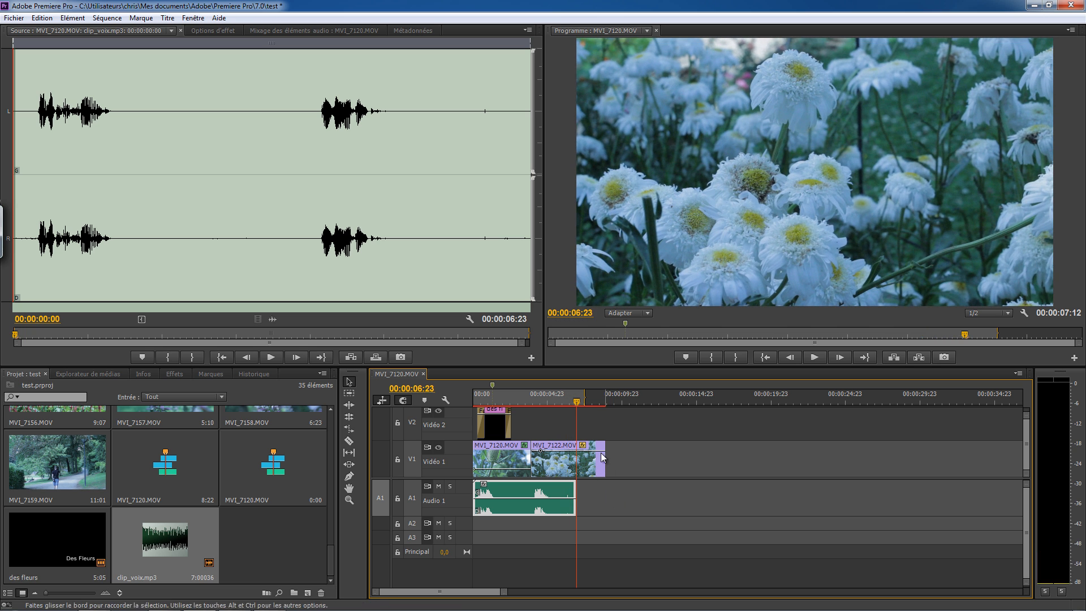
click(562, 404)
drag(562, 404, 567, 405)
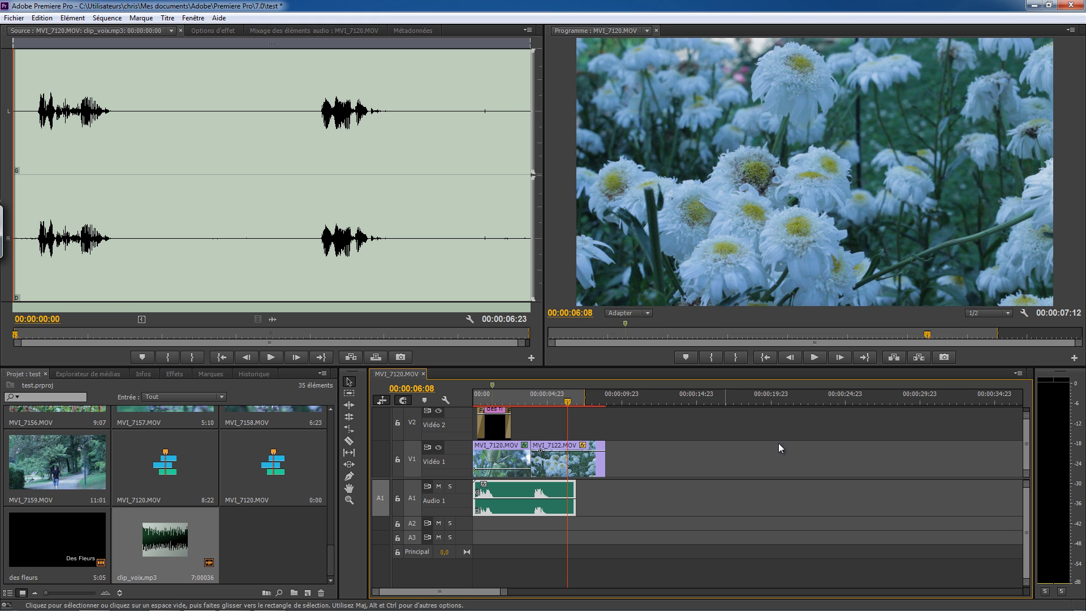
click(530, 404)
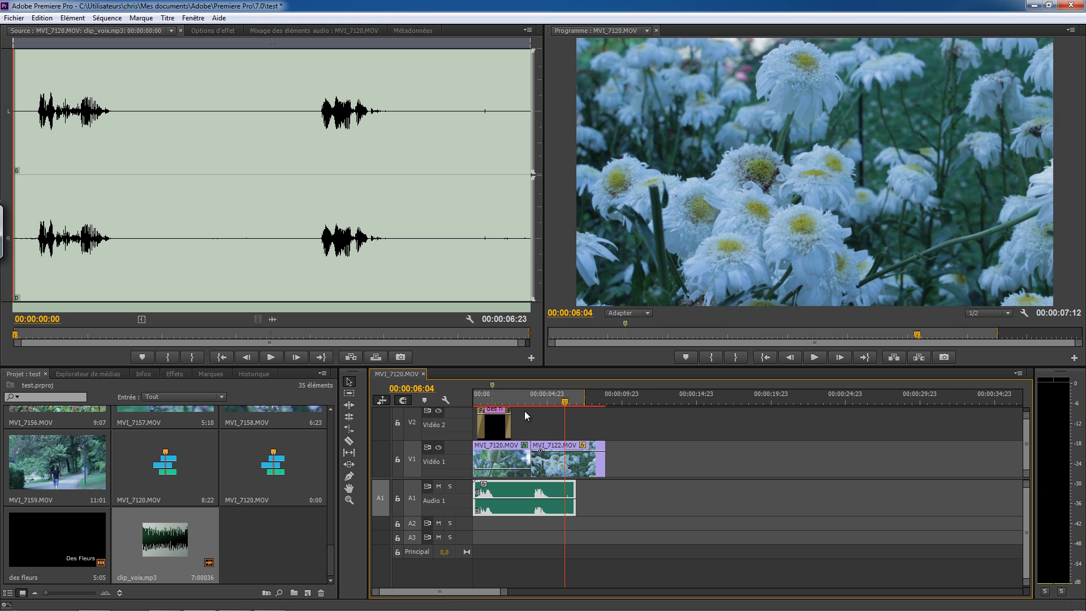
drag(535, 413, 522, 446)
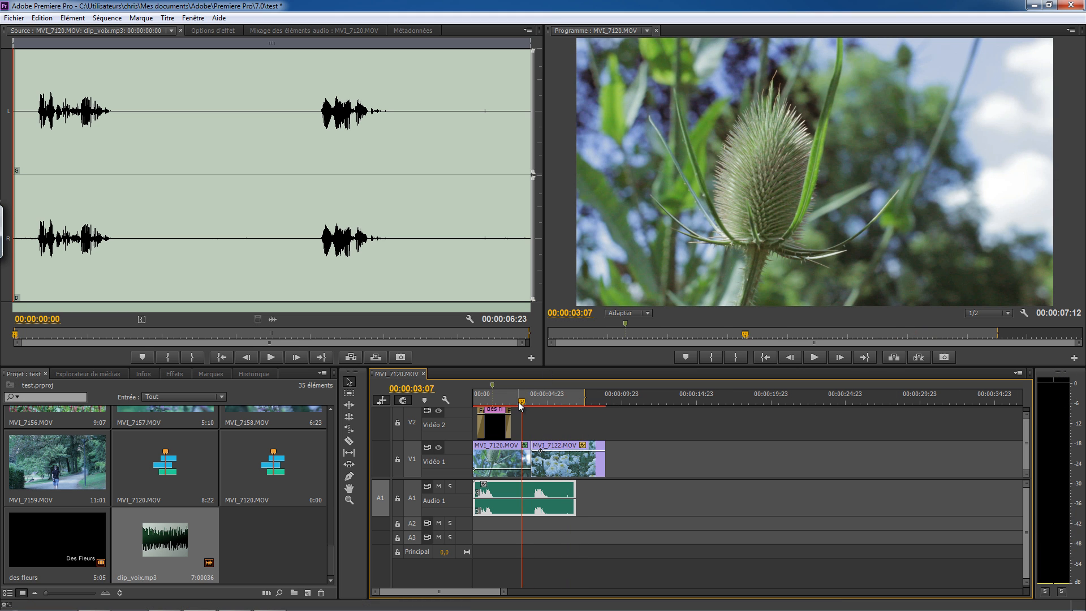
drag(522, 405, 551, 404)
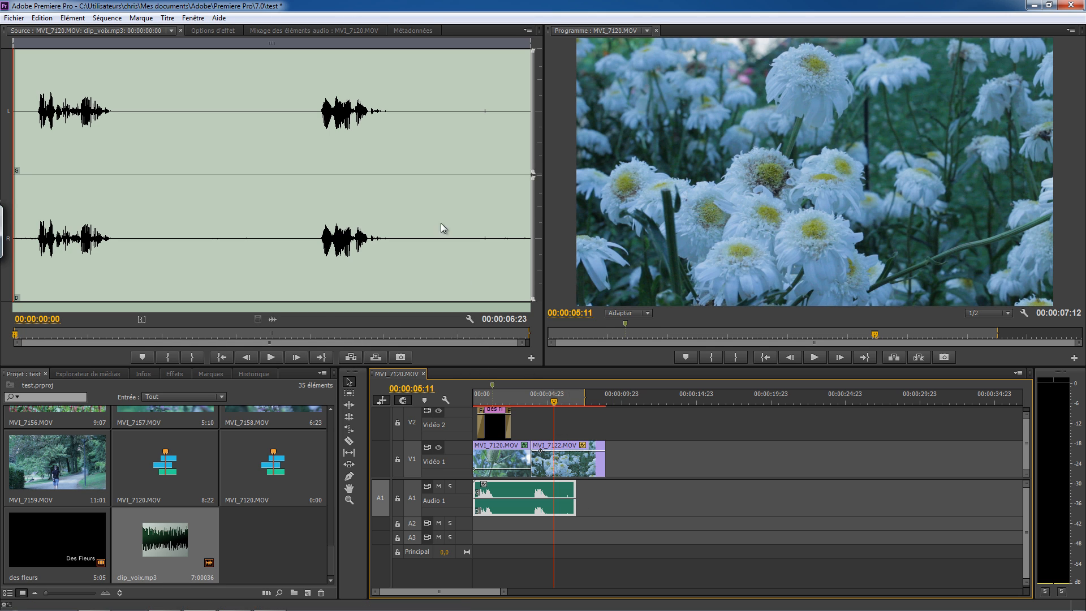
- Trim the end of the voice clip by setting its out point at 00:00:05:02, just after the last words
click(406, 54)
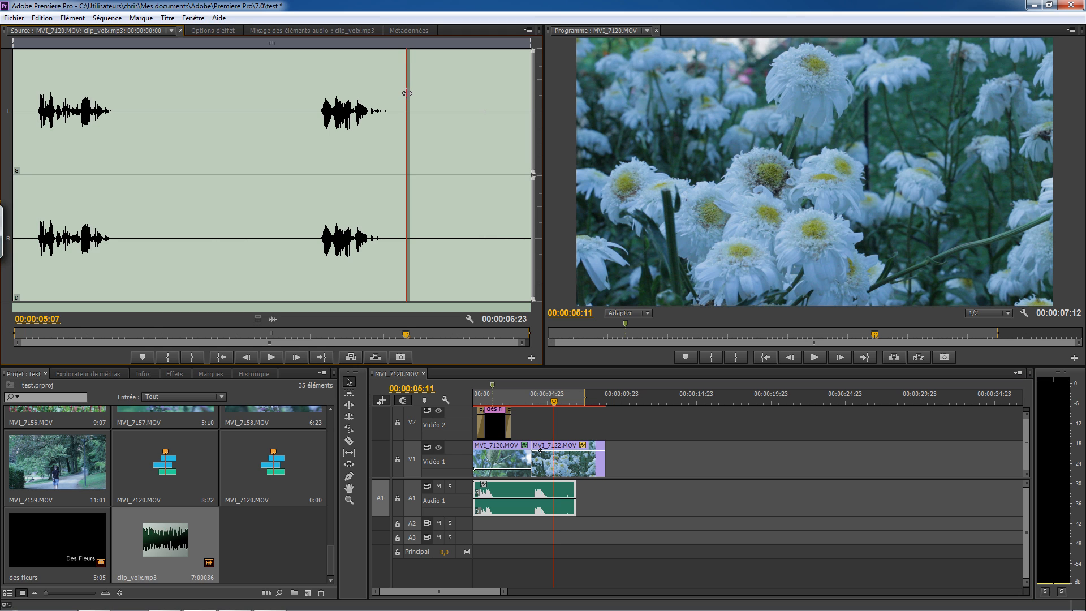
click(390, 99)
drag(390, 99, 392, 141)
key(o)
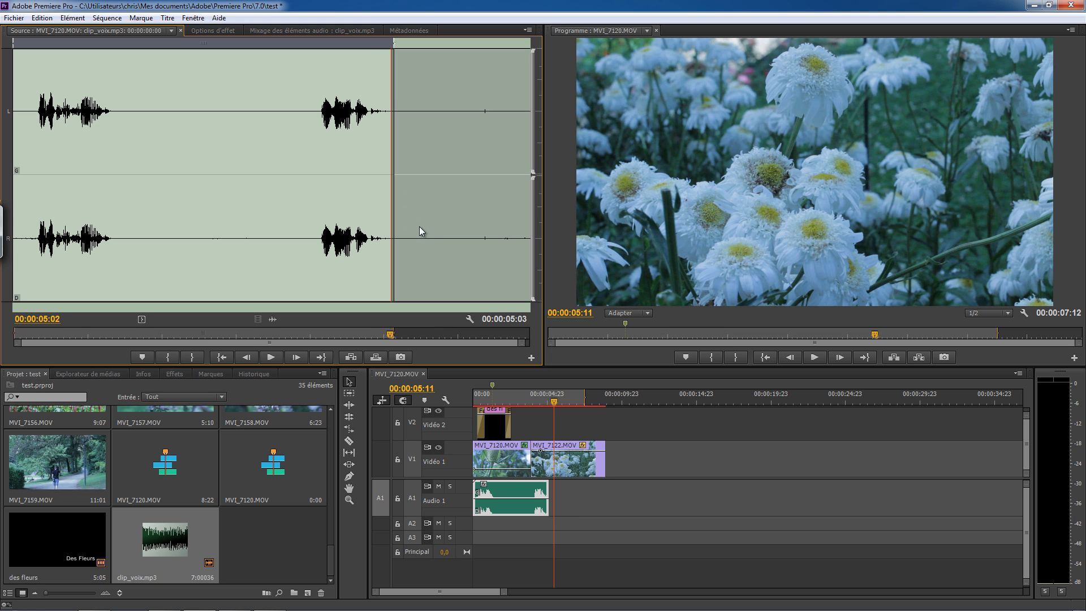
- Play the sequence from the start and again from 00:00:02:01 to listen to the trimmed voice clip, and return to the beginning
drag(538, 404, 470, 440)
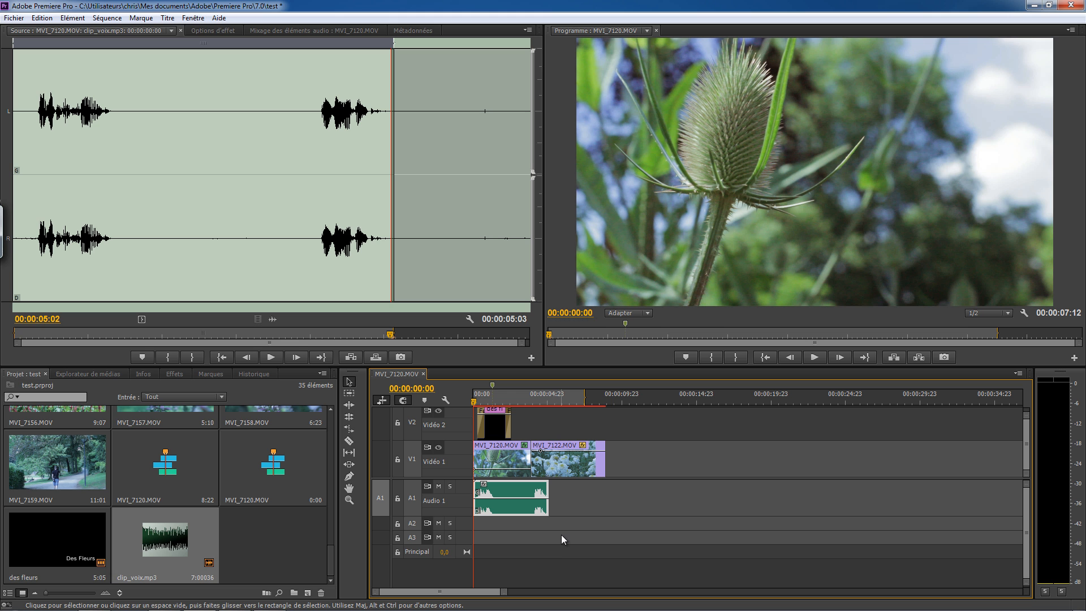
key(space)
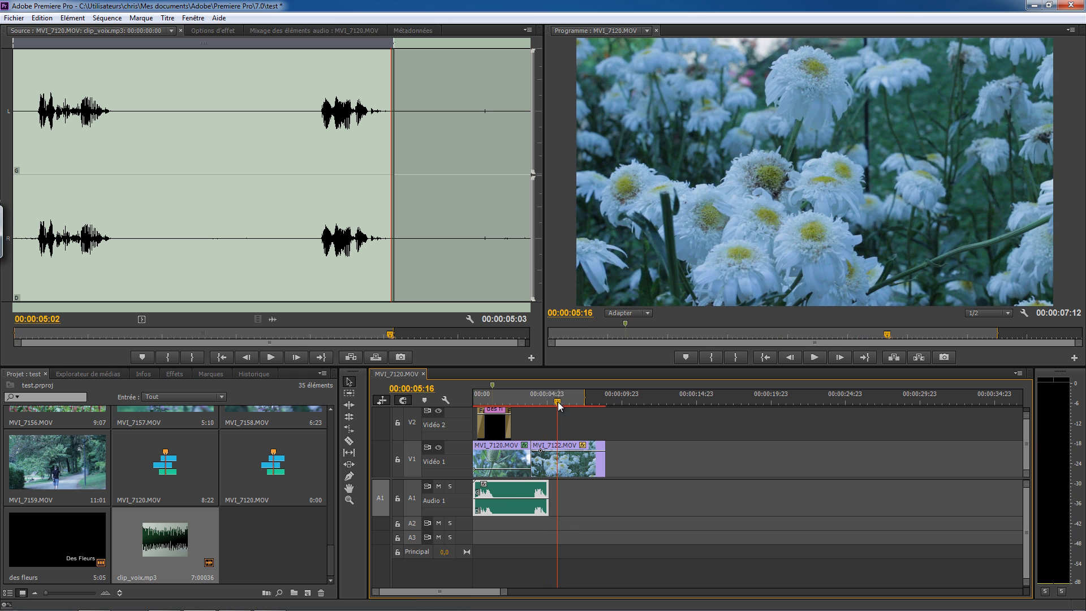
drag(557, 402, 503, 417)
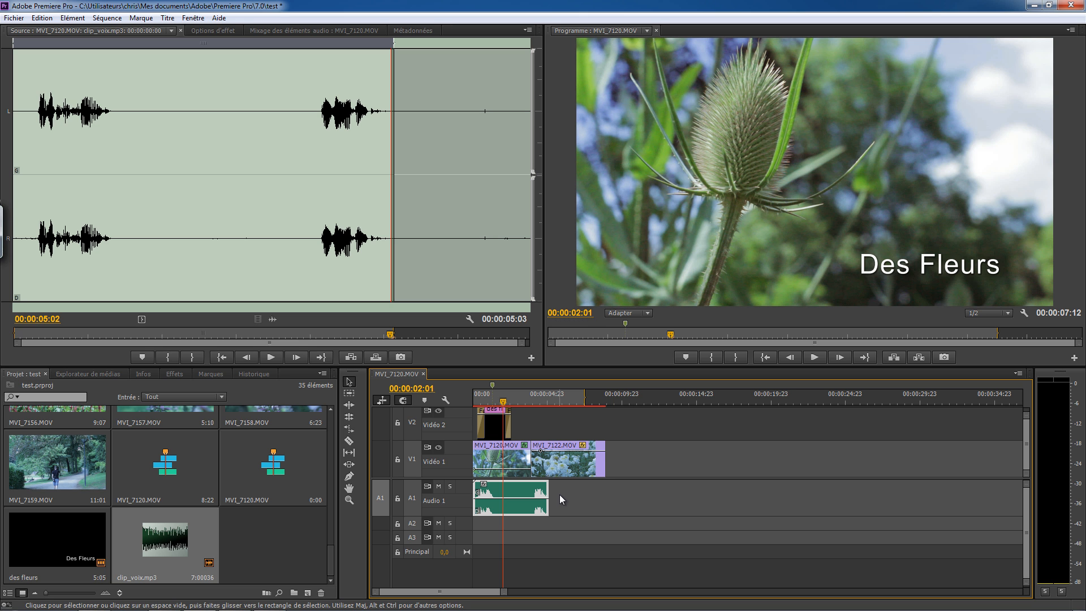
key(space)
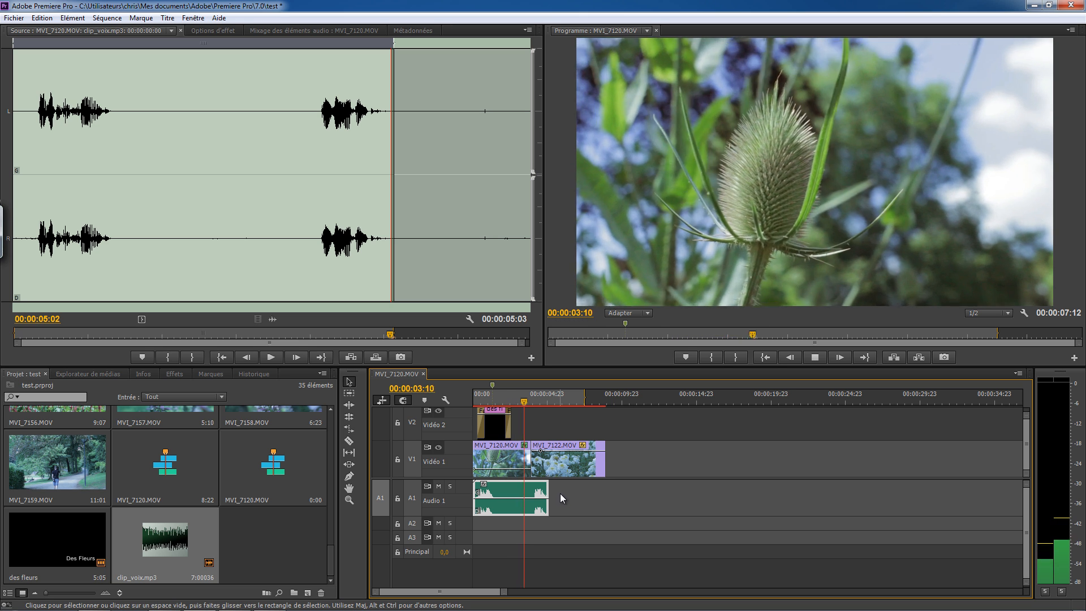
key(space)
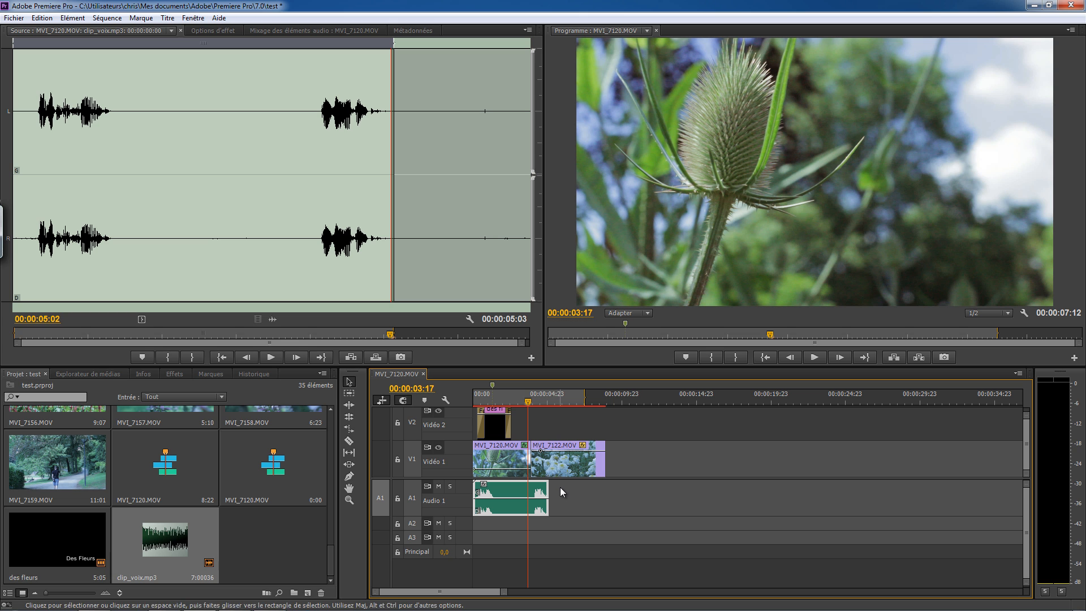
drag(528, 404, 453, 423)
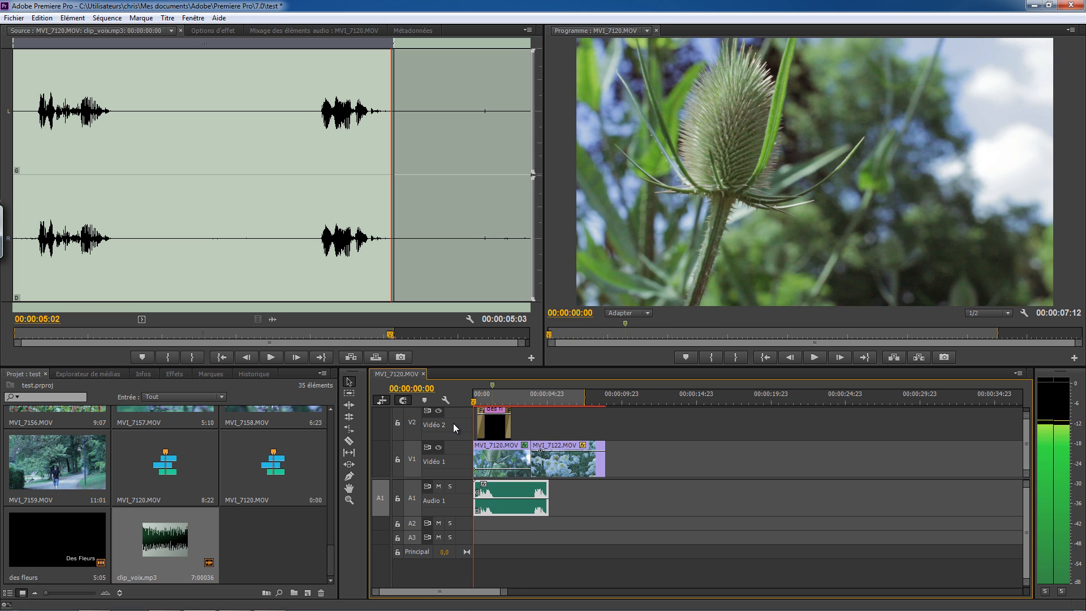
- Apply the DeNoiser audio effect to the voice clip on track A1
click(214, 31)
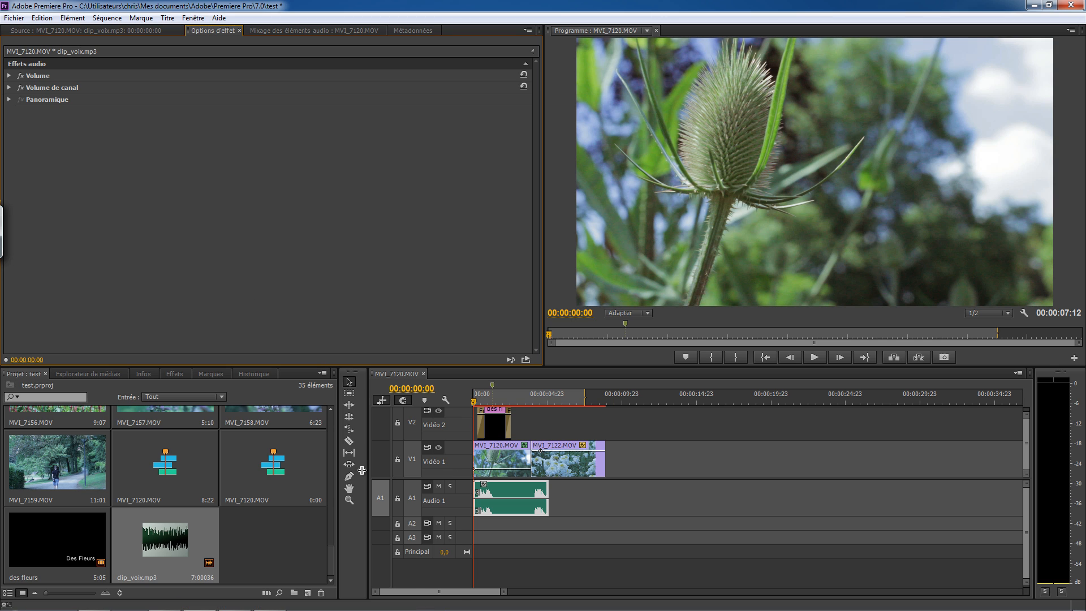
click(175, 373)
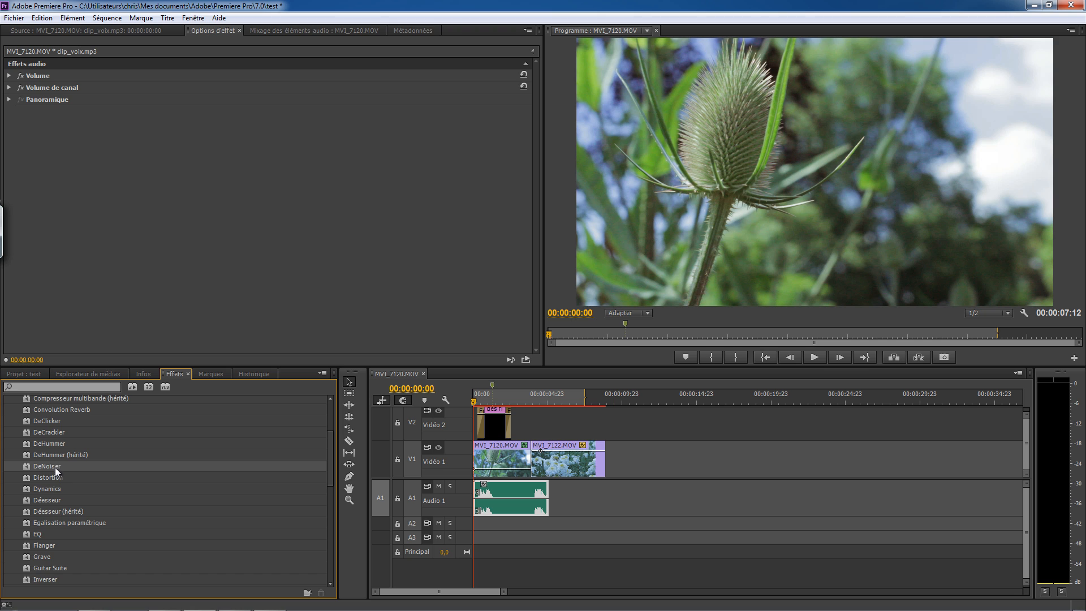
drag(55, 466, 504, 499)
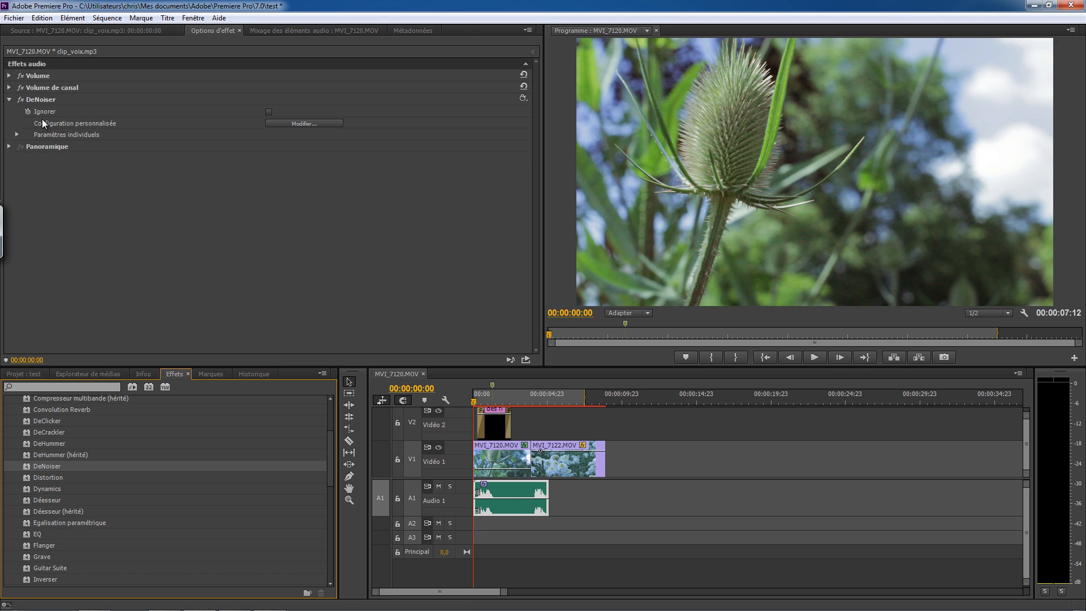
- Set the DeNoiser Reduction to -7.0 dB on the voice clip and play the sequence, replaying from 00:00:02:02 to judge the noise
click(17, 135)
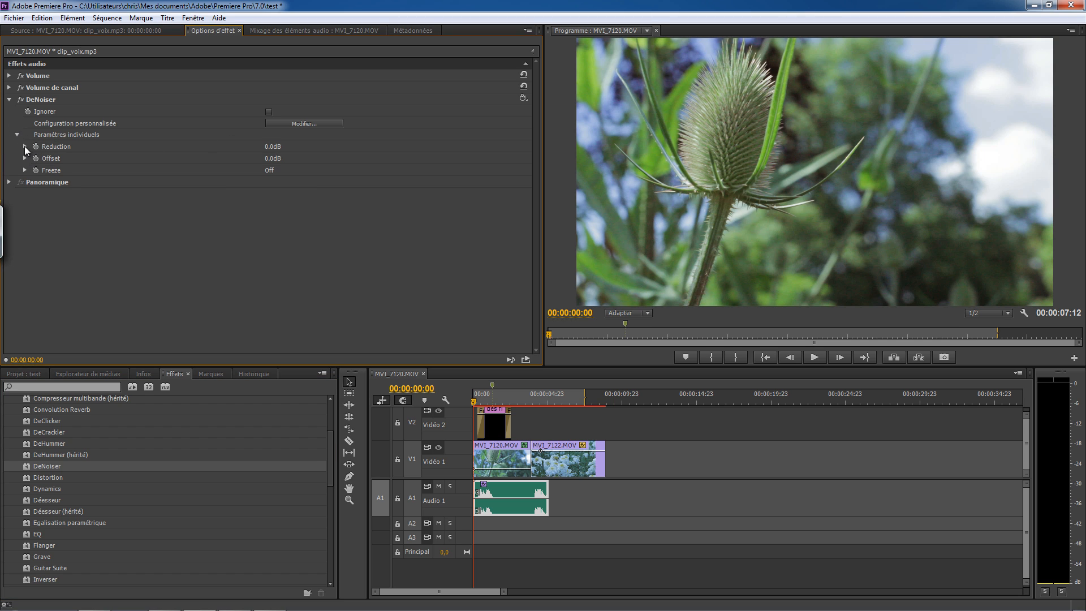
click(24, 146)
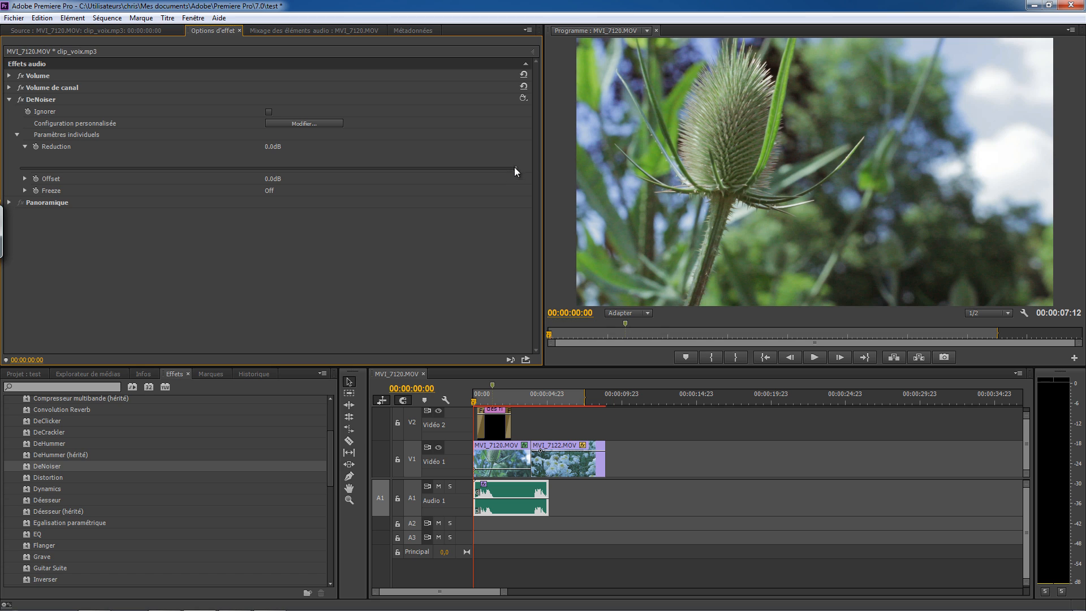
drag(514, 167, 274, 190)
key(space)
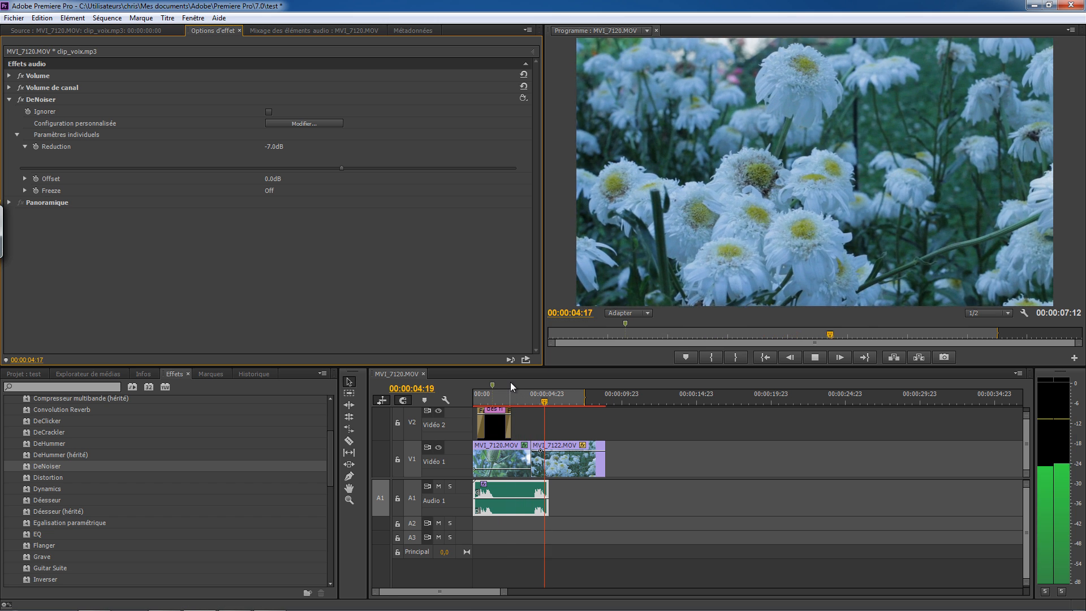
key(space)
drag(553, 395, 503, 416)
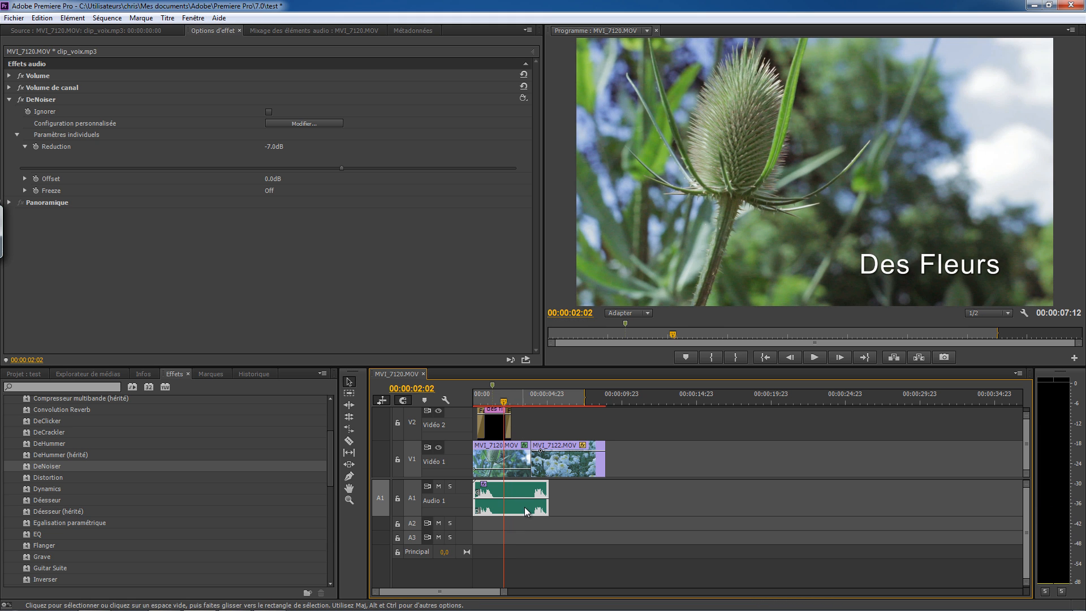
key(space)
key(space)
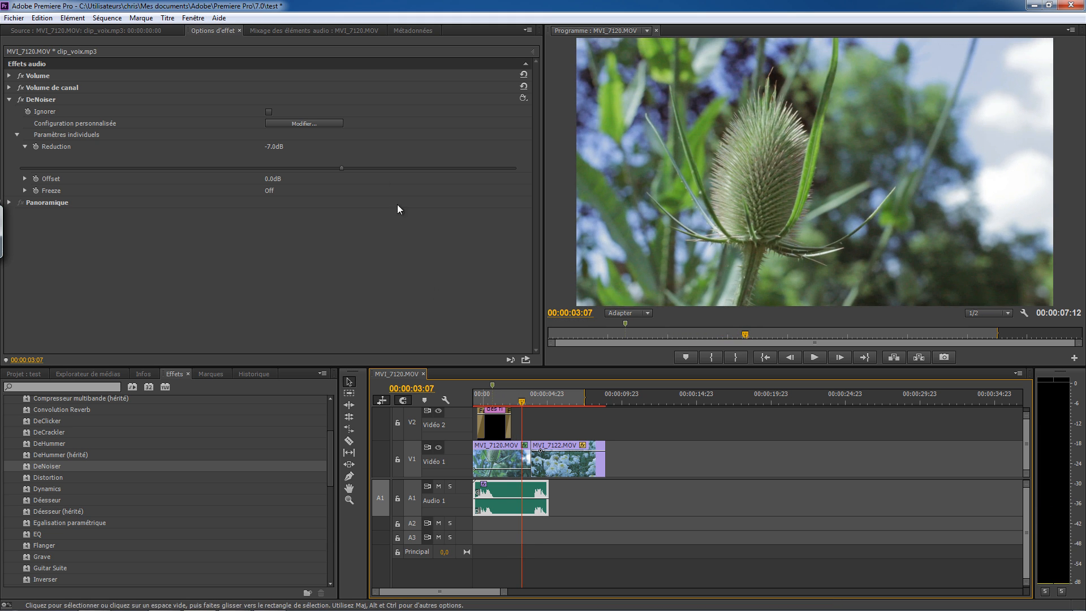
- Try a DeNoiser Reduction of -11.2 dB and replay the voice clip to hear its effect
drag(341, 169, 330, 168)
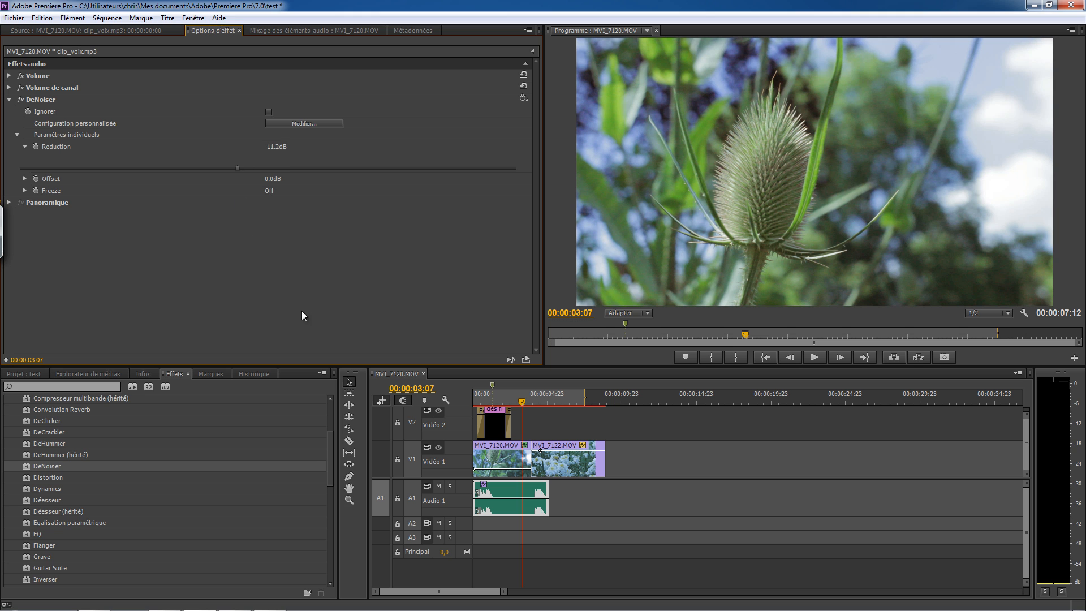
key(space)
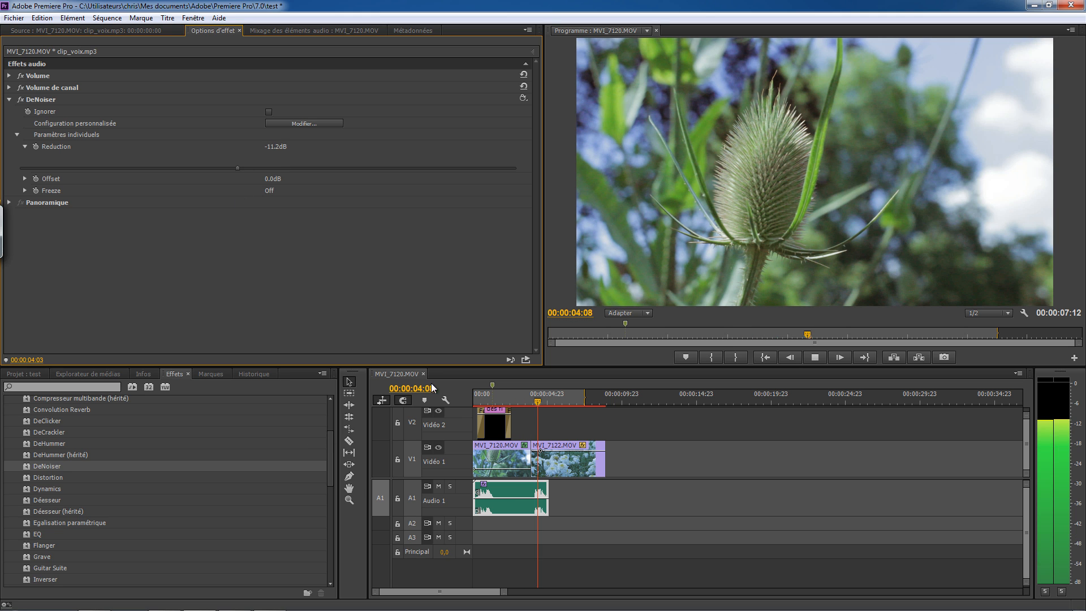
drag(544, 403, 495, 402)
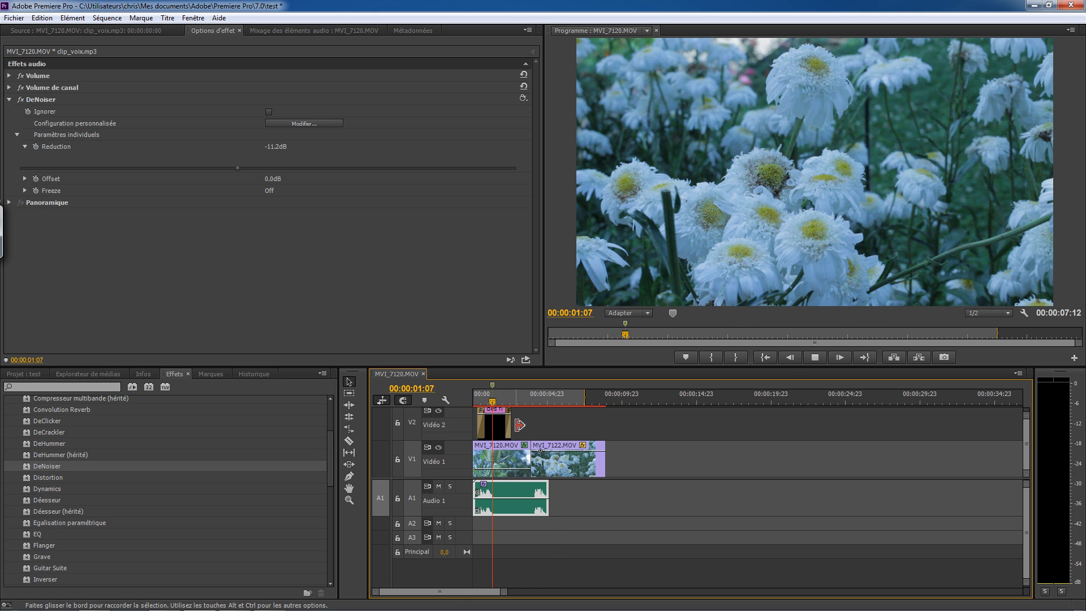
key(space)
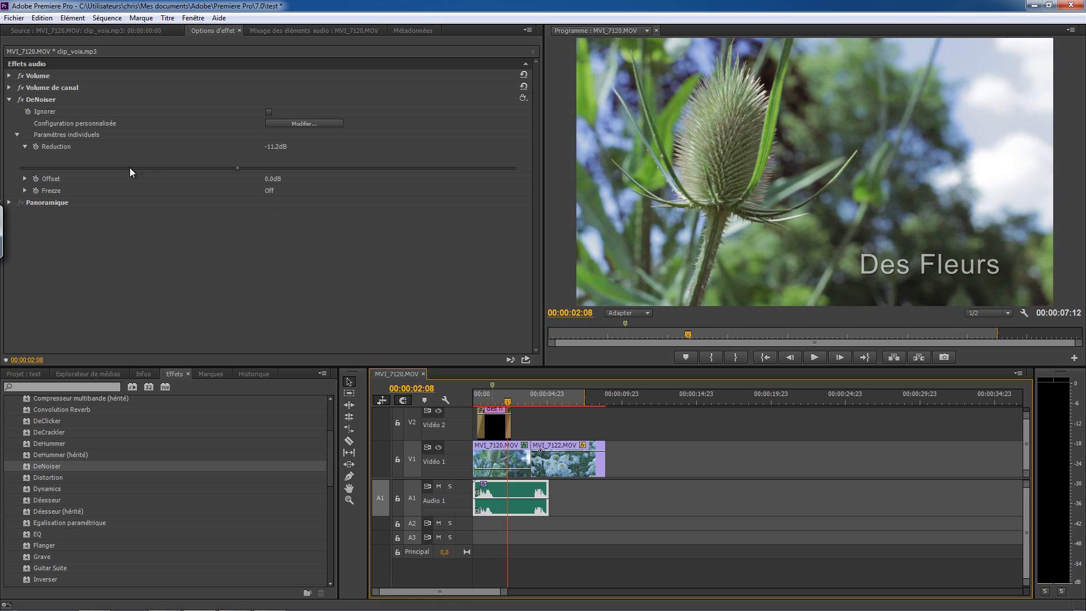
- Set the DeNoiser Reduction to -9.4 dB and listen to the sequence from the start
click(240, 170)
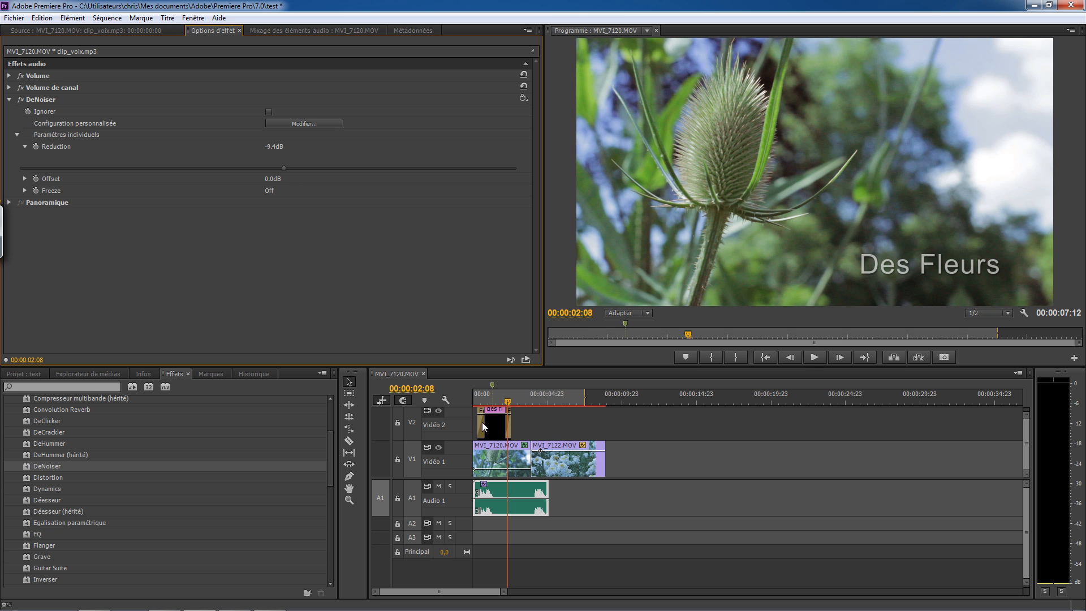
click(454, 416)
key(Home)
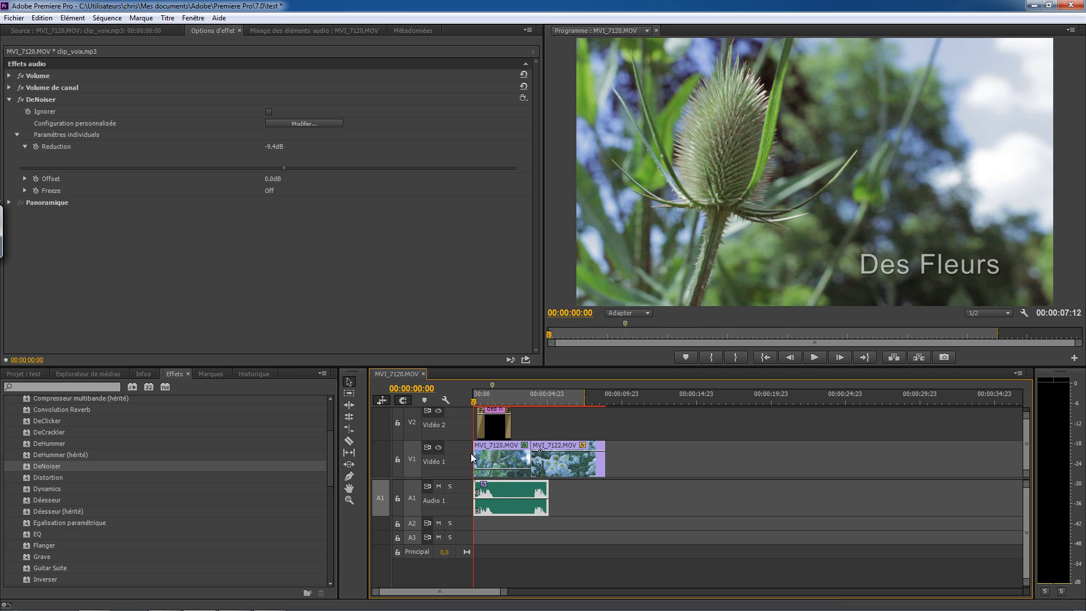
key(space)
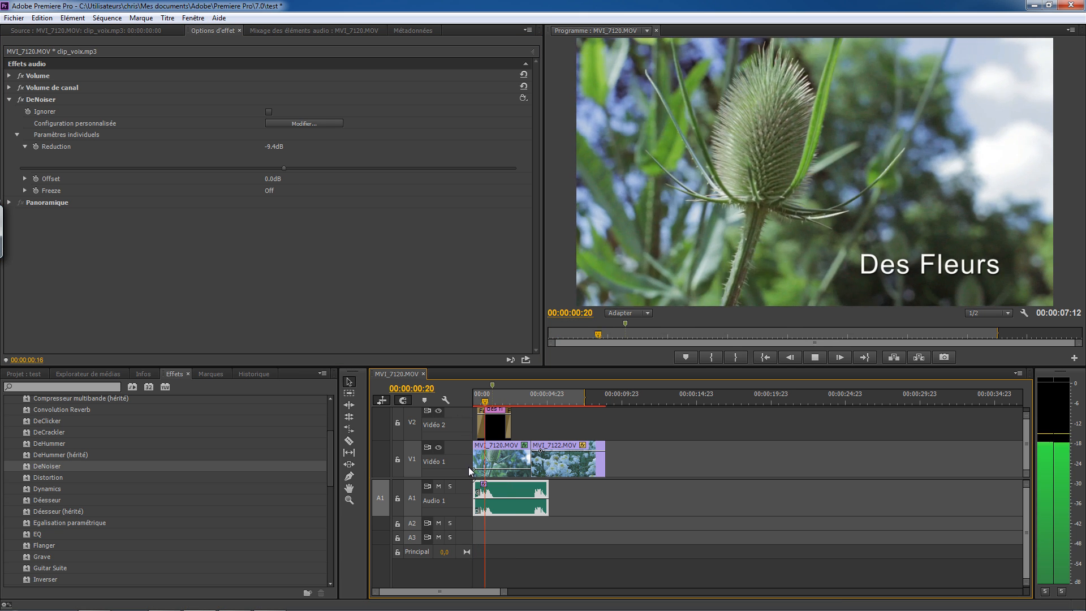
key(space)
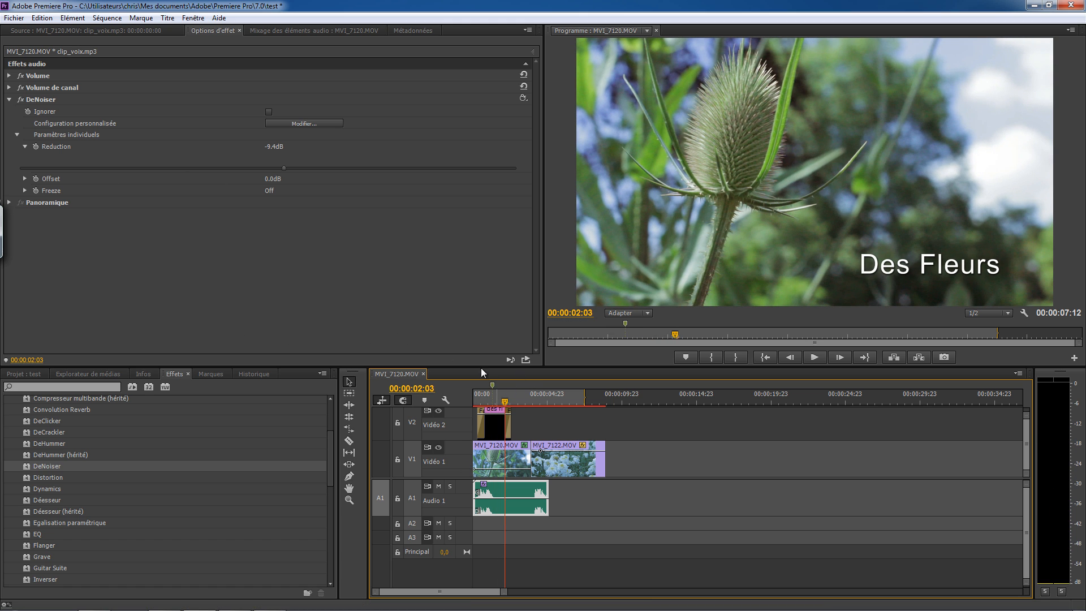
- Examine the voice clip's waveform in the source view and enlarged in the sequence, and listen to the gap between the spoken parts
click(128, 29)
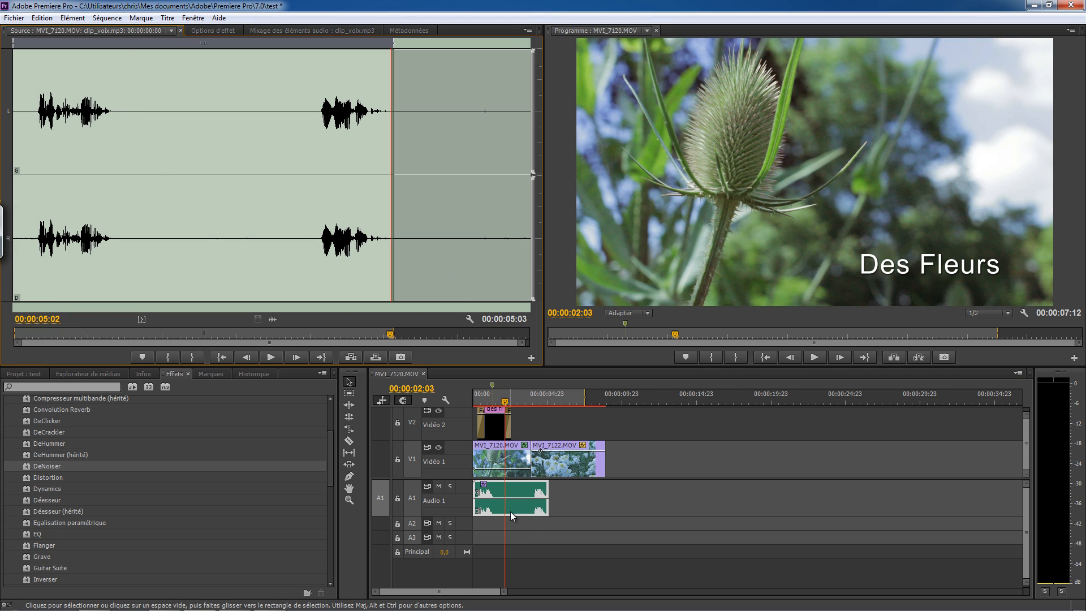
click(349, 500)
click(529, 512)
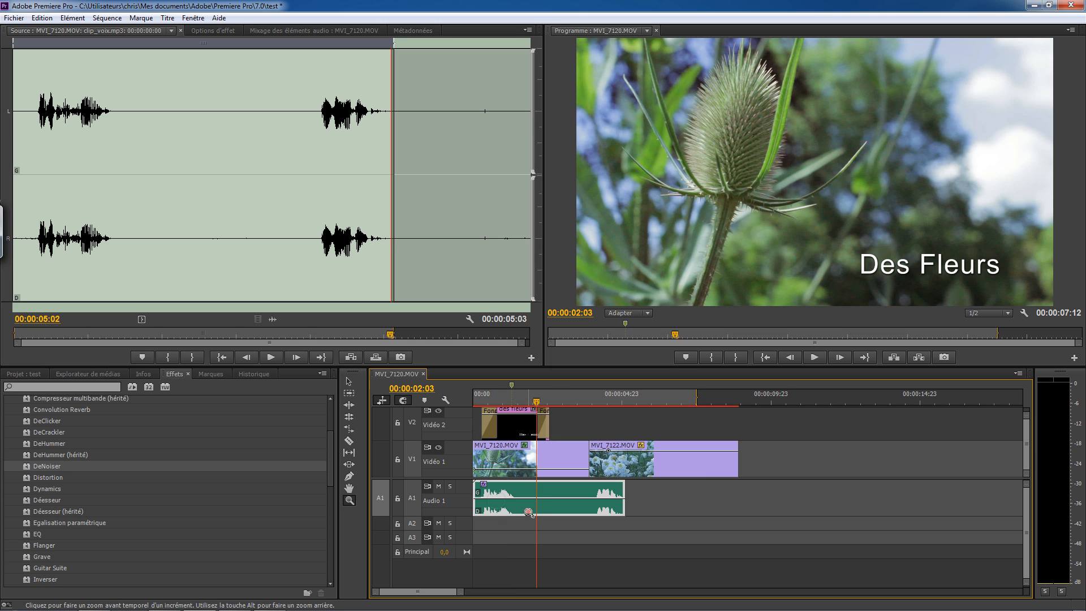
click(528, 512)
click(536, 508)
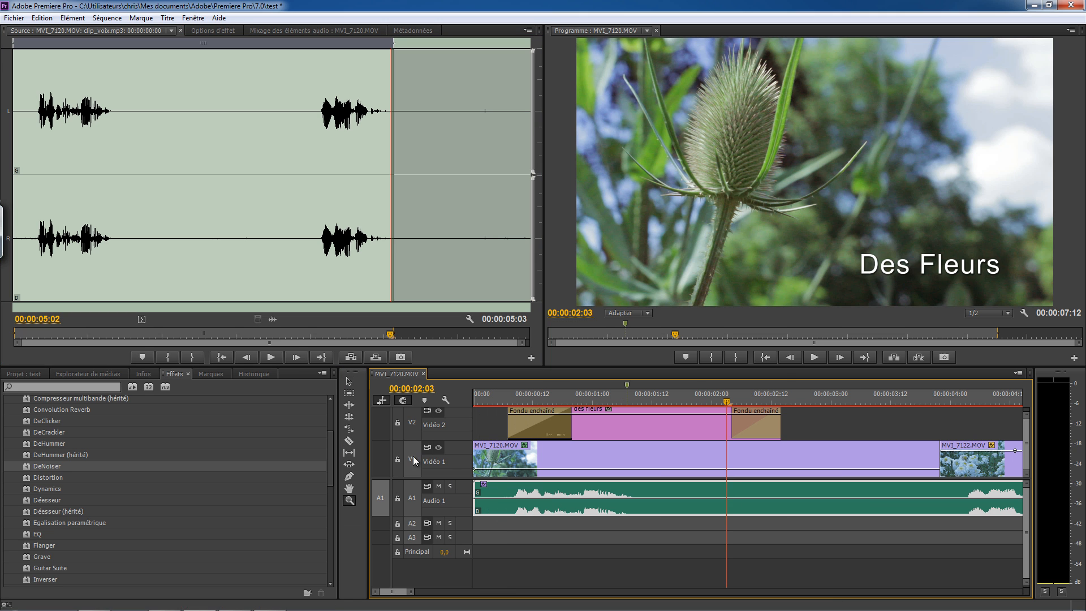
key(space)
key(space)
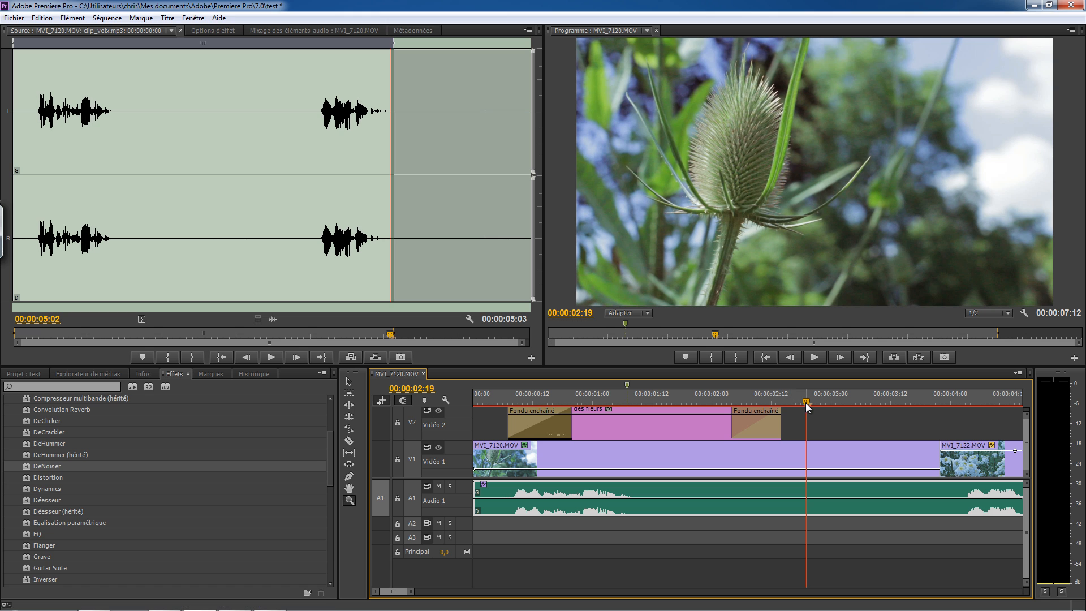
key(Home)
- Locate where the first words begin and add a 0.0 dB Volume level keyframe to the voice clip at 00:00:00:09
click(212, 30)
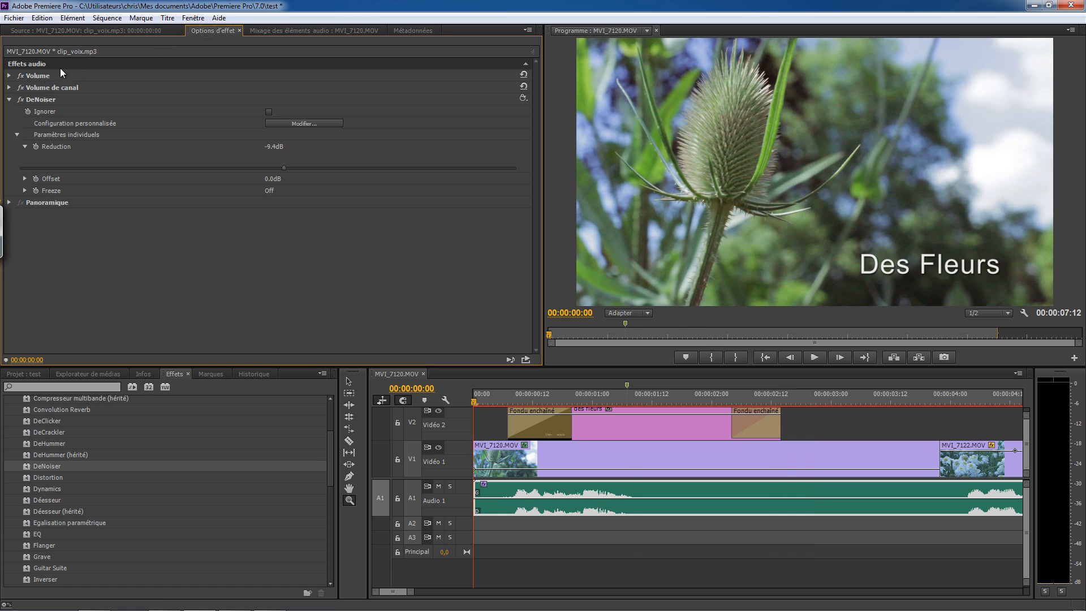
click(9, 75)
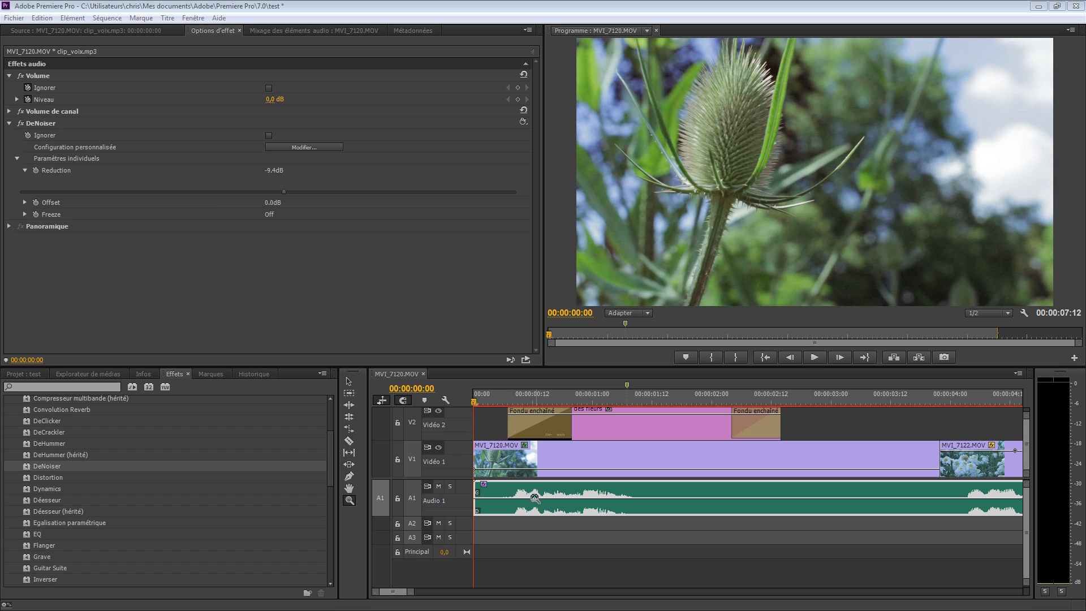
click(512, 497)
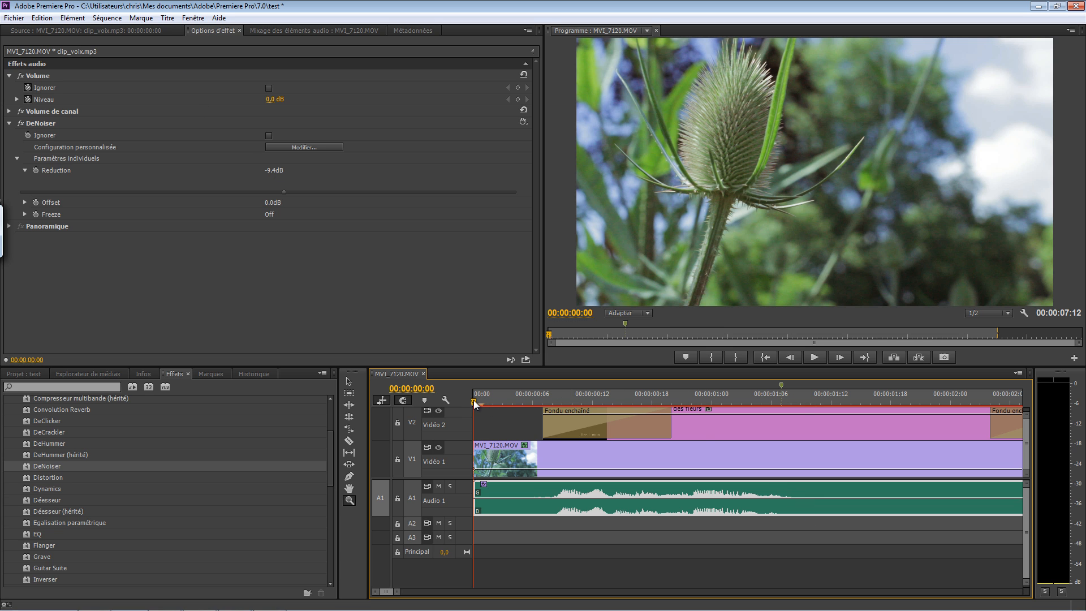
drag(475, 404, 545, 411)
key(space)
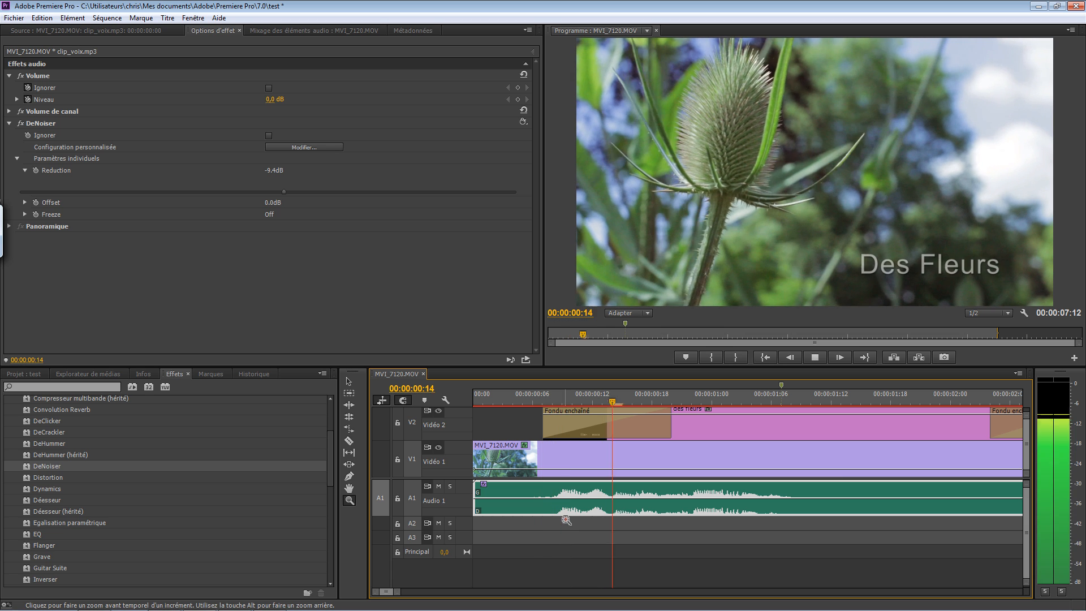
key(space)
drag(674, 402, 560, 435)
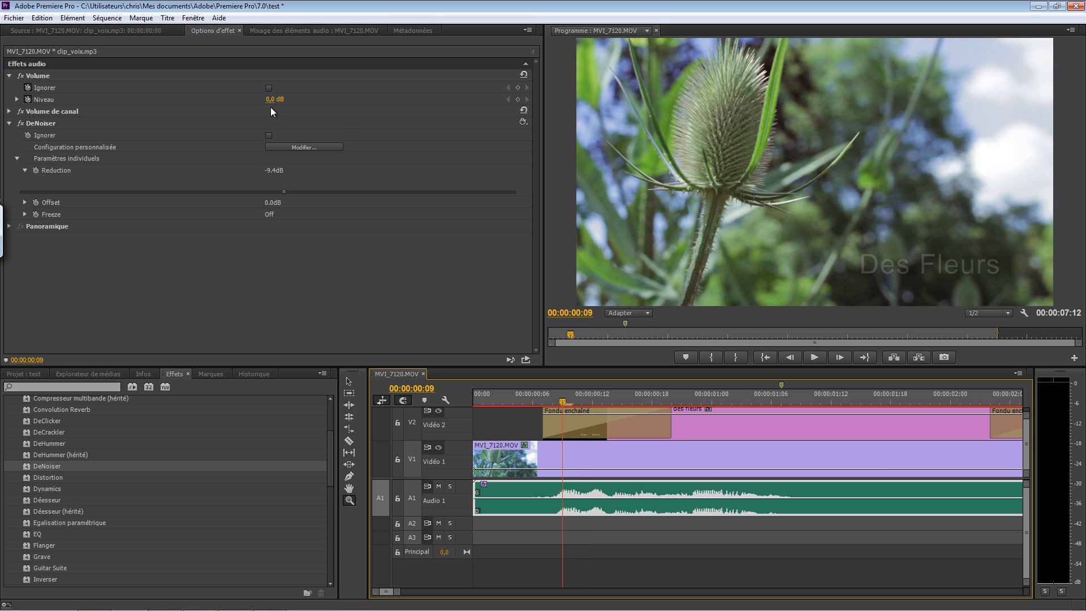
click(17, 100)
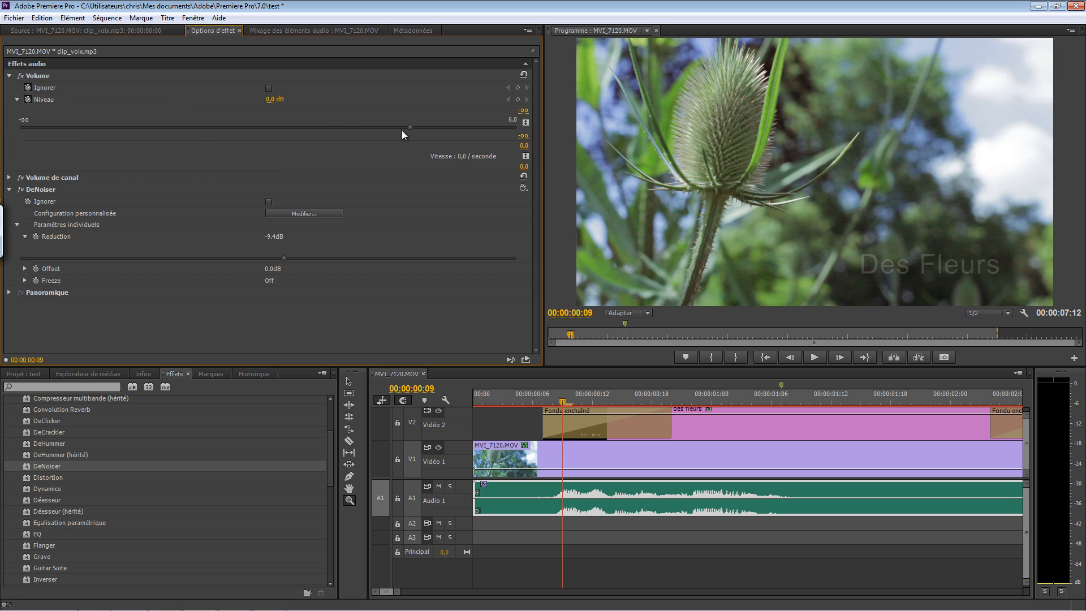
click(275, 100)
click(270, 114)
click(517, 101)
- Lower the voice clip's Volume level to -∞ at 00:00:00:06, and play the fade-in from the start
drag(563, 402, 527, 412)
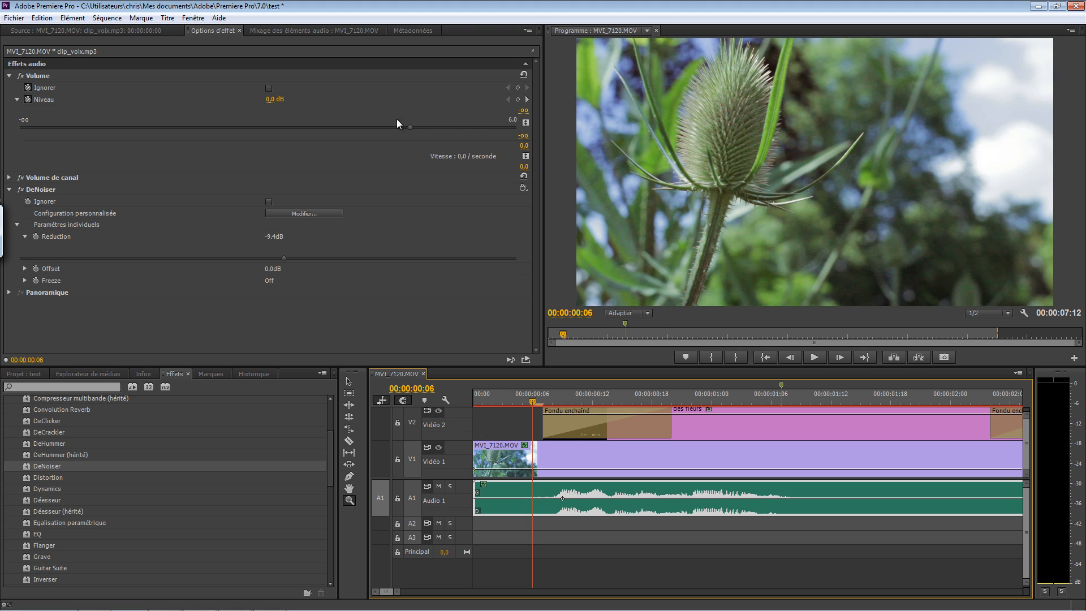
drag(409, 128, 257, 127)
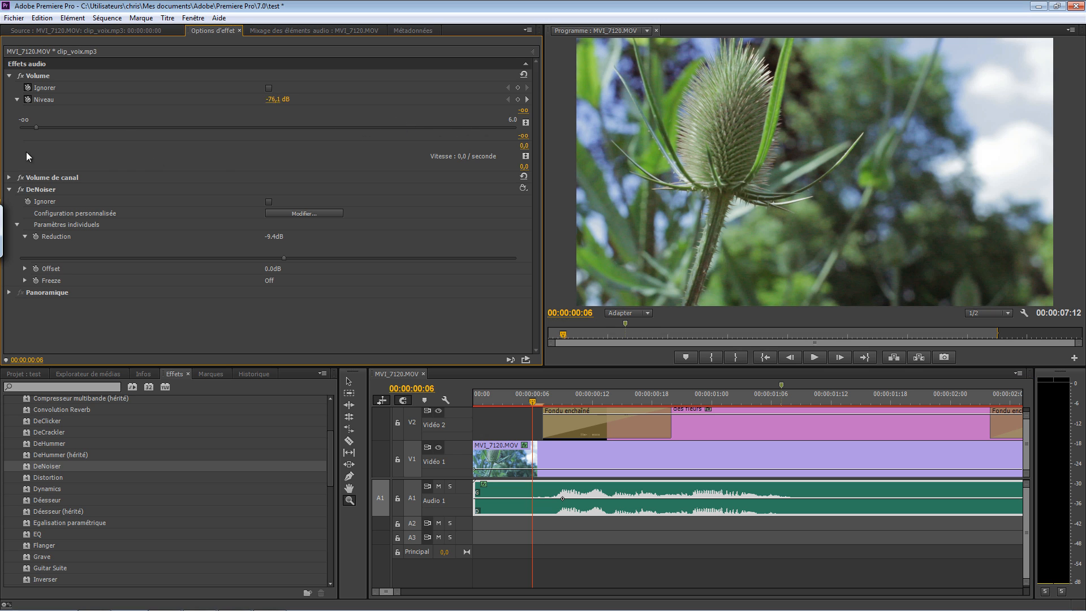
drag(27, 156, 4, 187)
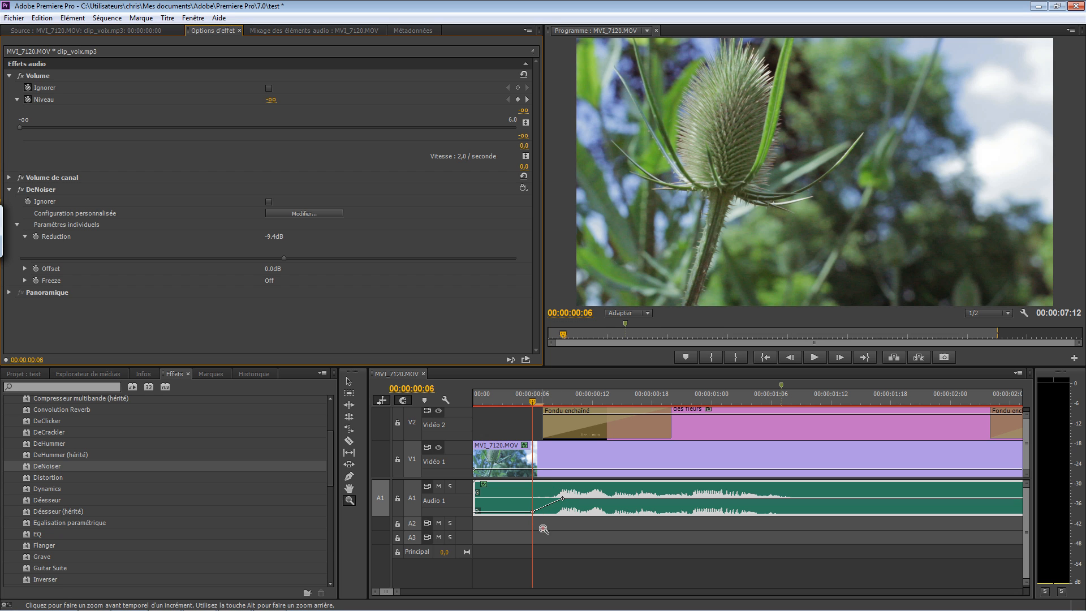
key(Home)
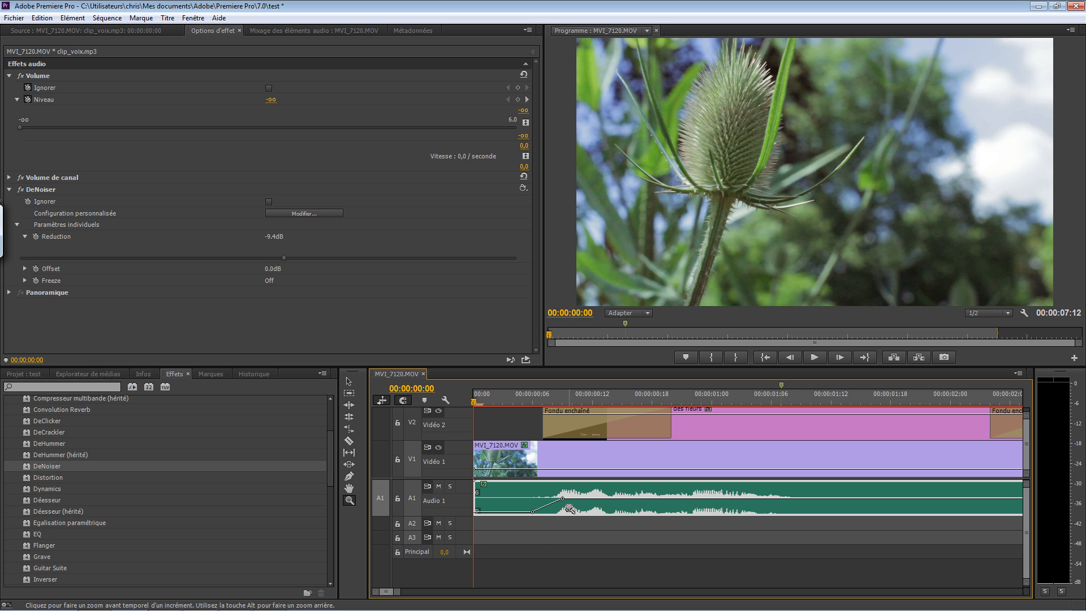
key(space)
key(space)
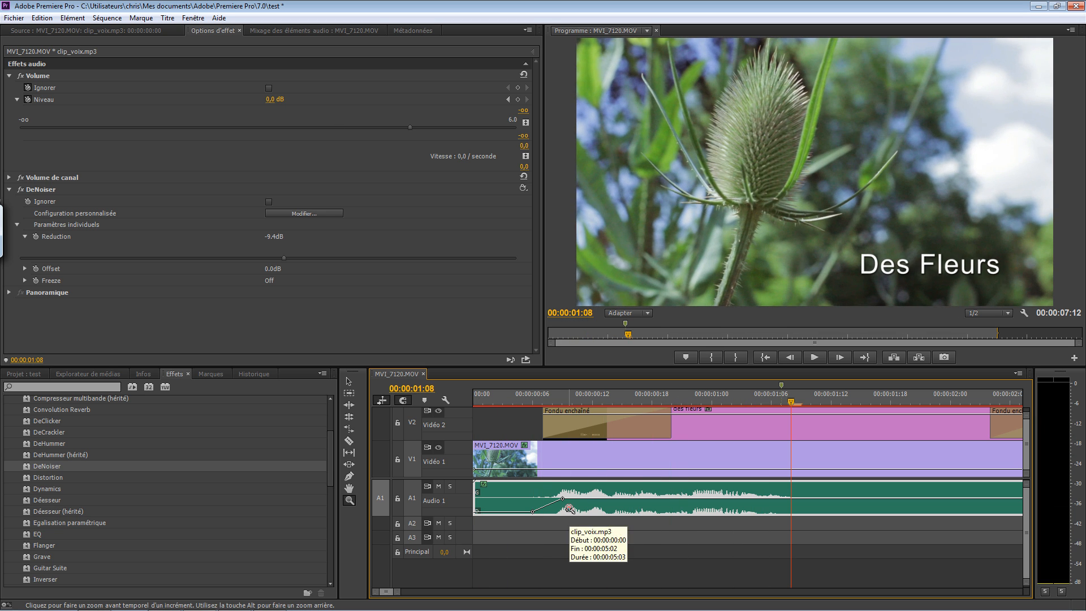
- Fade out the voice after the first words with Volume level keyframes of 0.0 dB at 00:00:01:04 and -∞ at 00:00:01:10
key(Left)
key(Left)
key(Left)
key(Left)
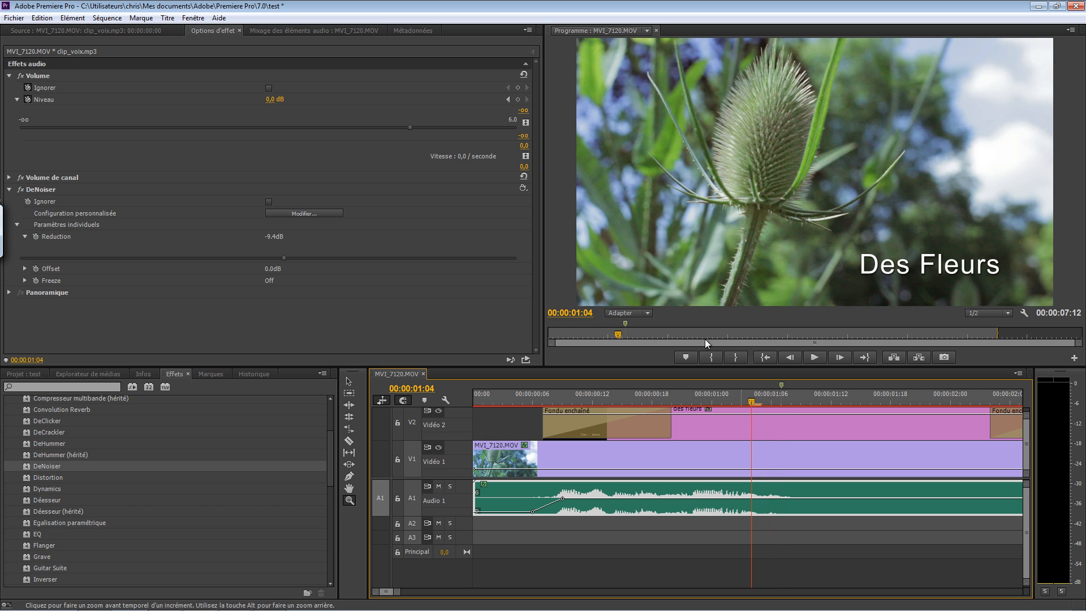
click(517, 100)
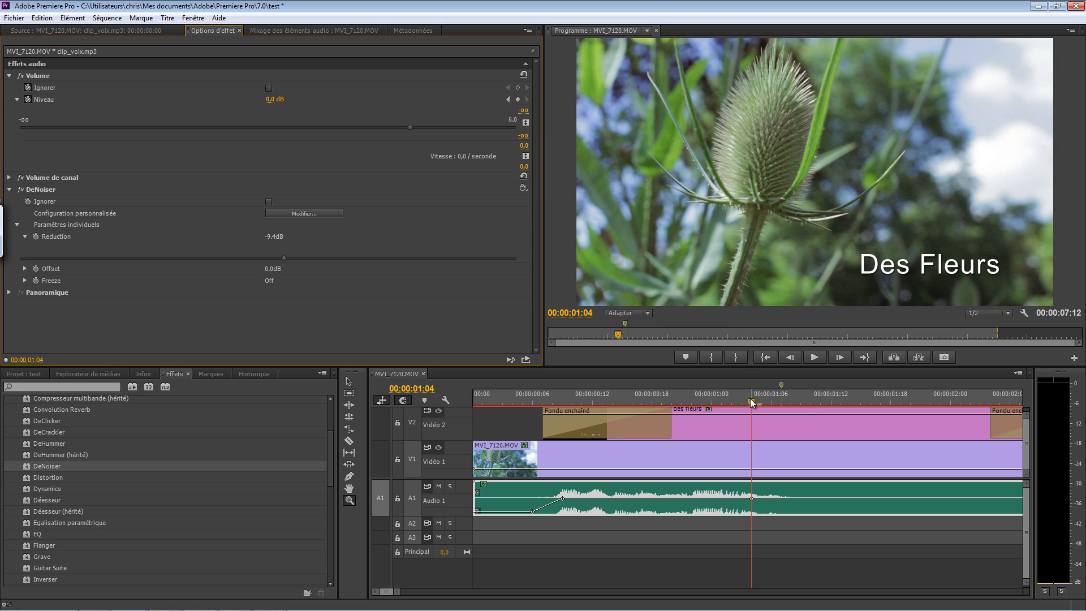
drag(754, 403, 810, 412)
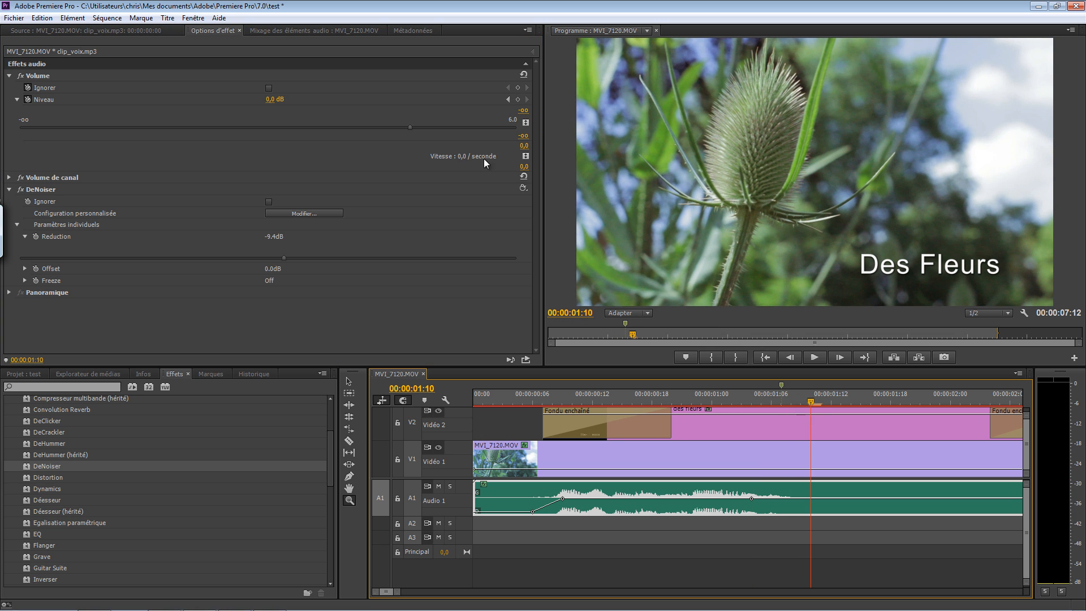
drag(410, 130, 3, 184)
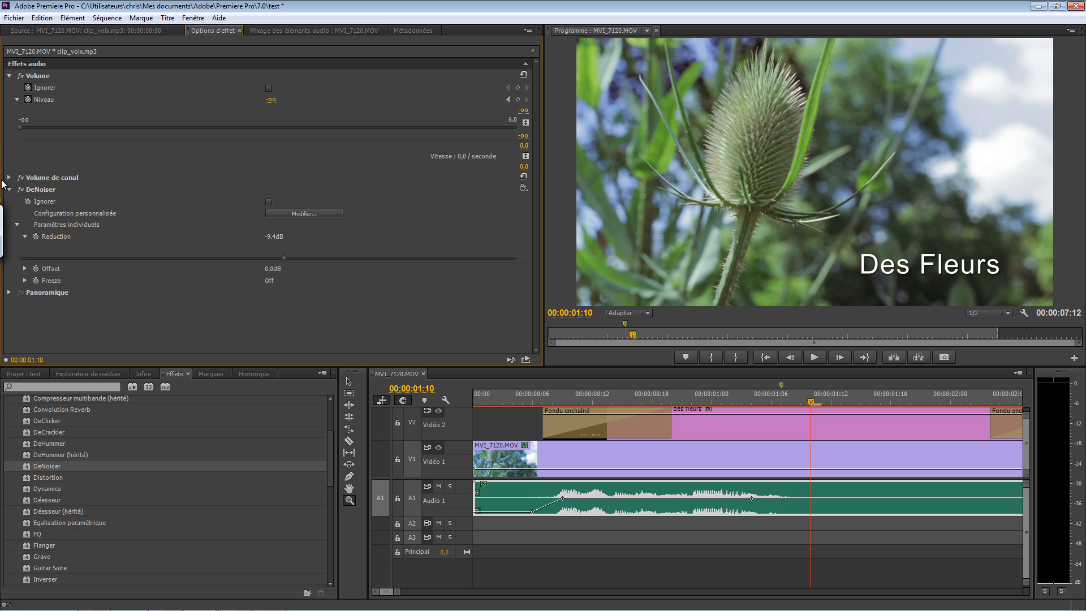
- Replay the fade-out from 00:00:01:04, and listen to the sequence from the start up to the second spoken part
drag(811, 401, 751, 441)
key(space)
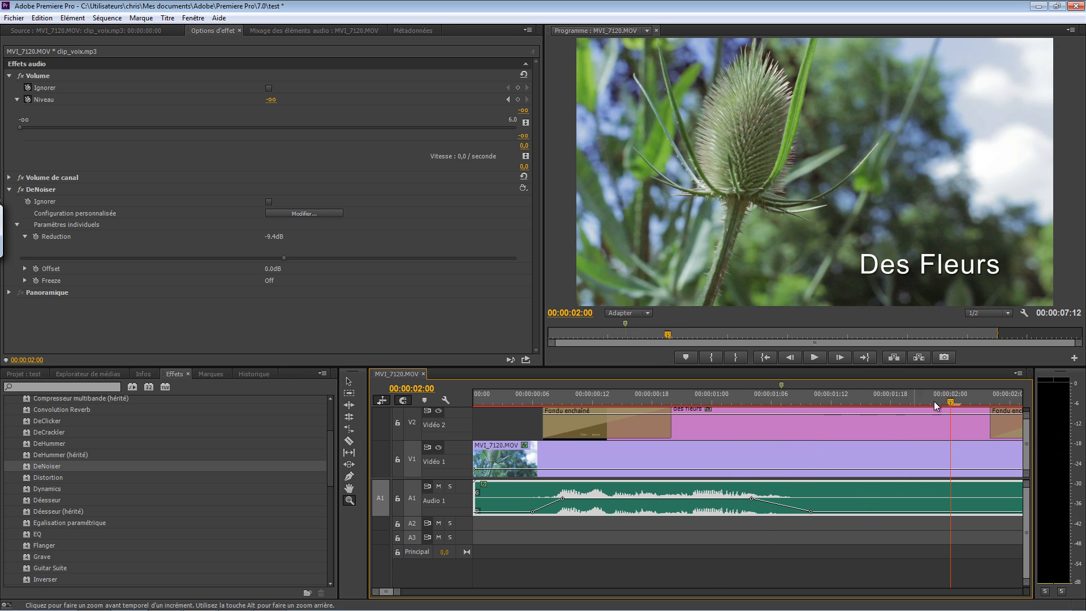
drag(950, 404, 468, 511)
key(space)
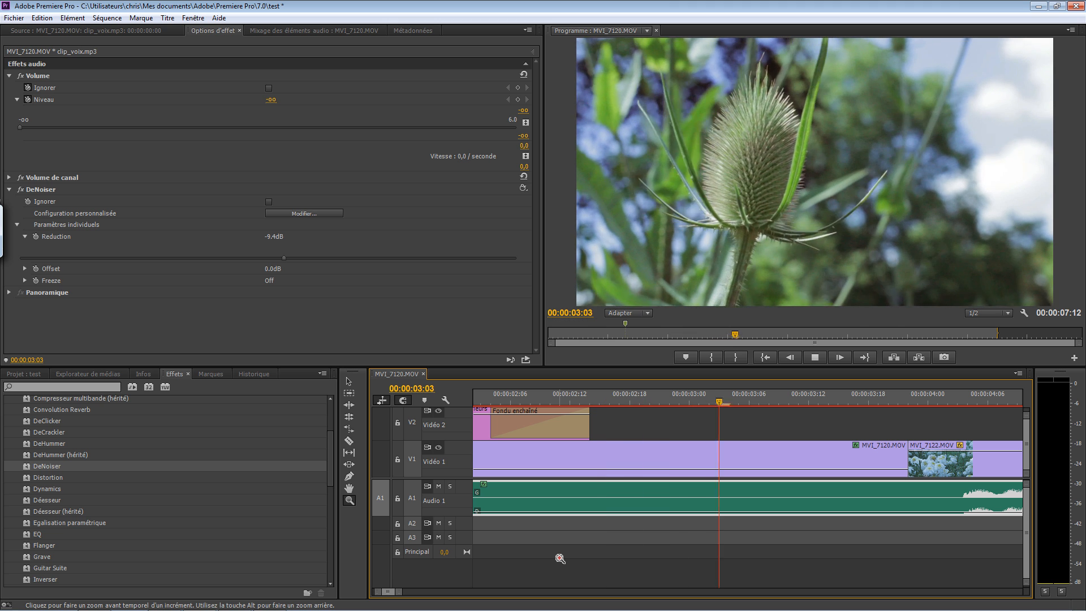
key(space)
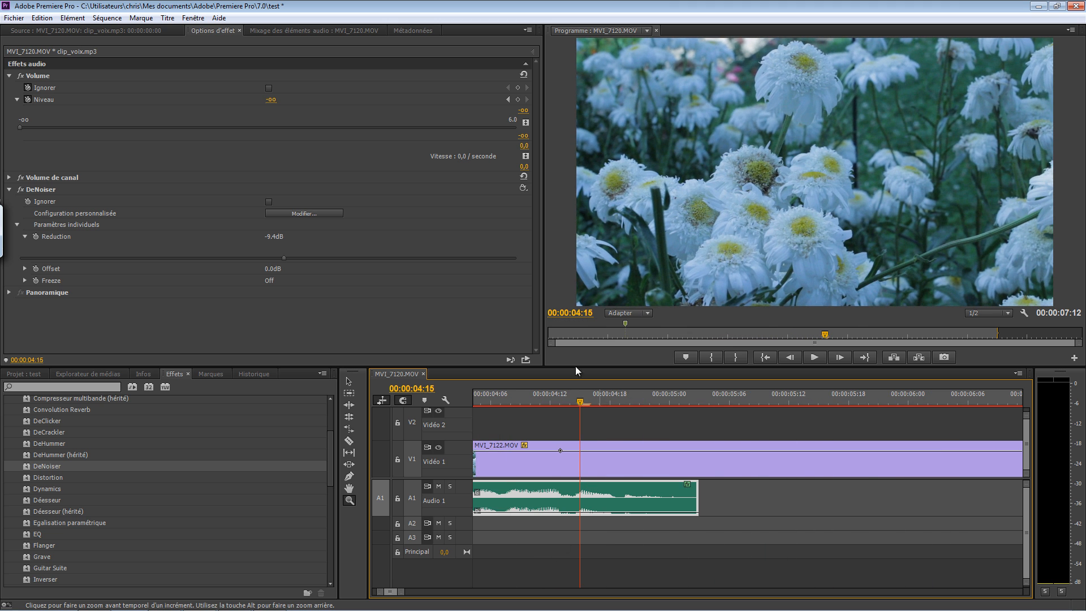
- Add a 0.0 dB Volume level keyframe to the voice clip at 00:00:04:04, where the second spoken part begins
mouse_move(581, 402)
mouse_down()
mouse_move(430, 444)
mouse_move(480, 417)
mouse_move(517, 426)
mouse_move(546, 410)
mouse_move(574, 422)
mouse_up()
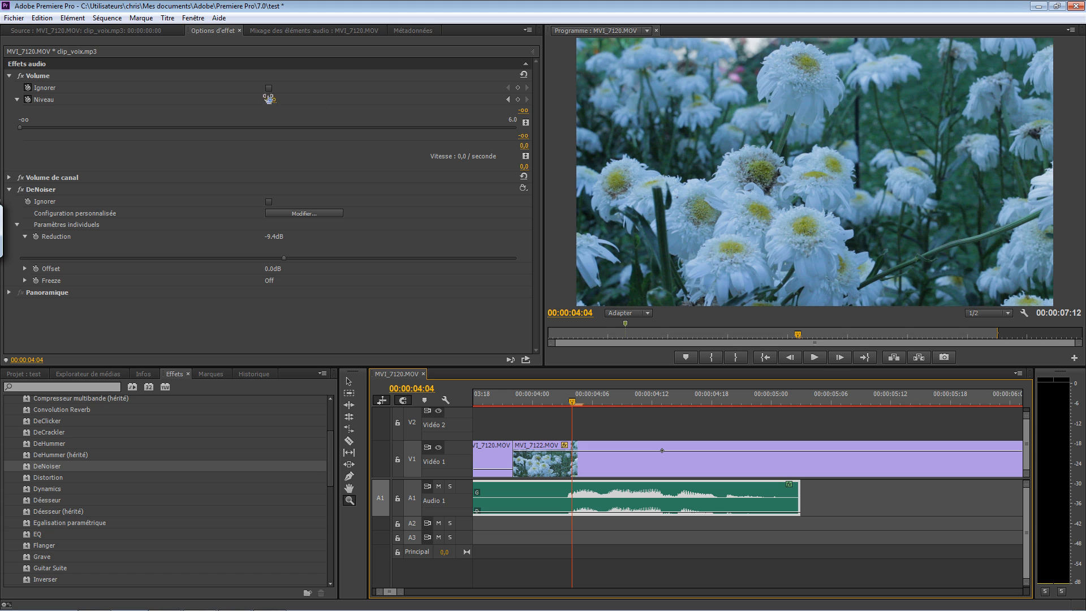
drag(270, 100, 315, 104)
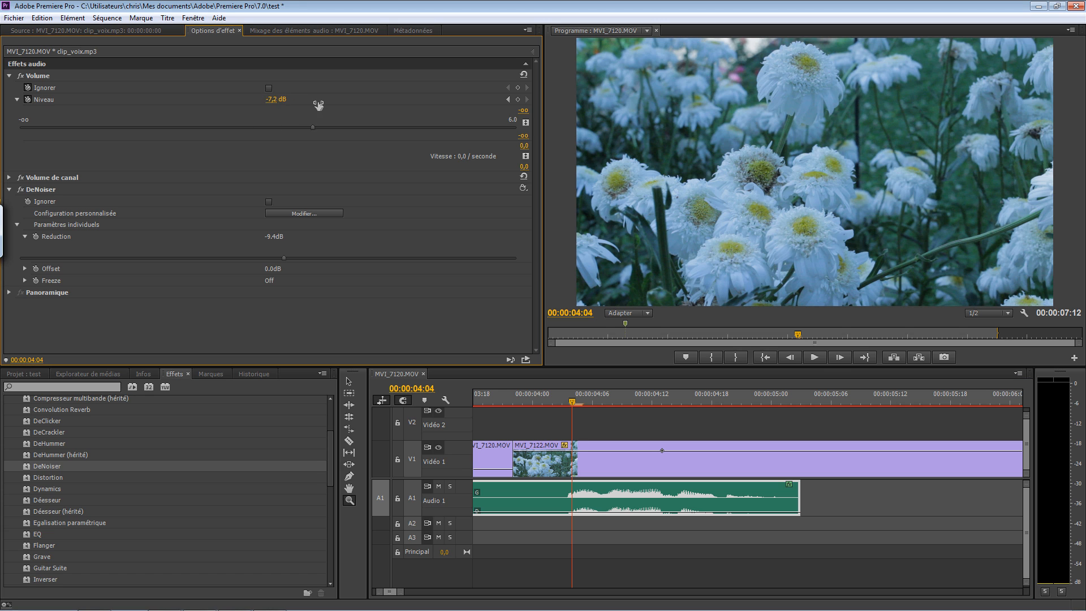
click(274, 100)
text(0)
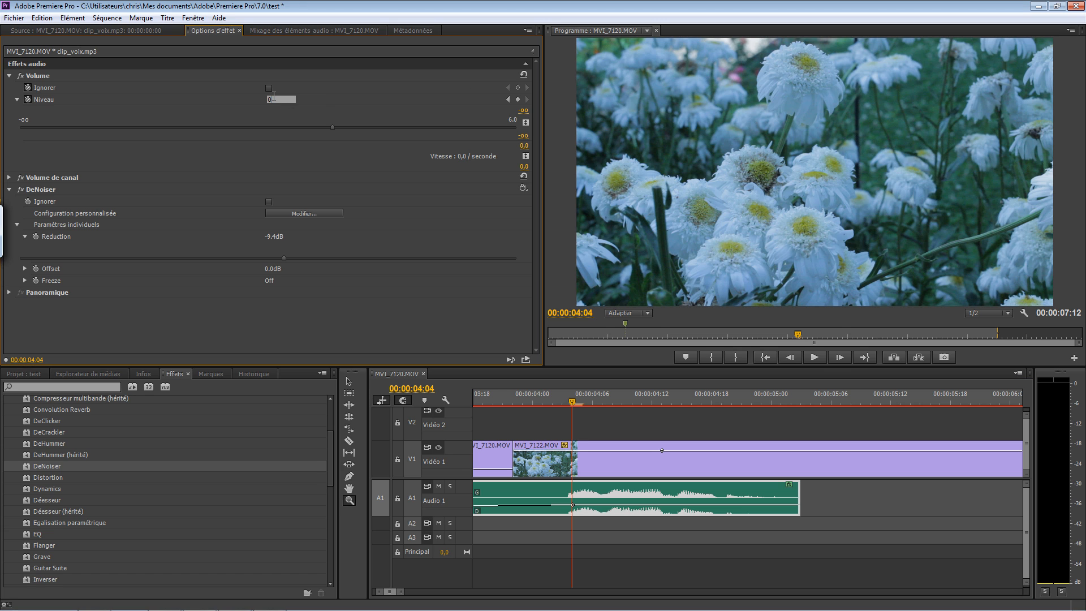
key(Return)
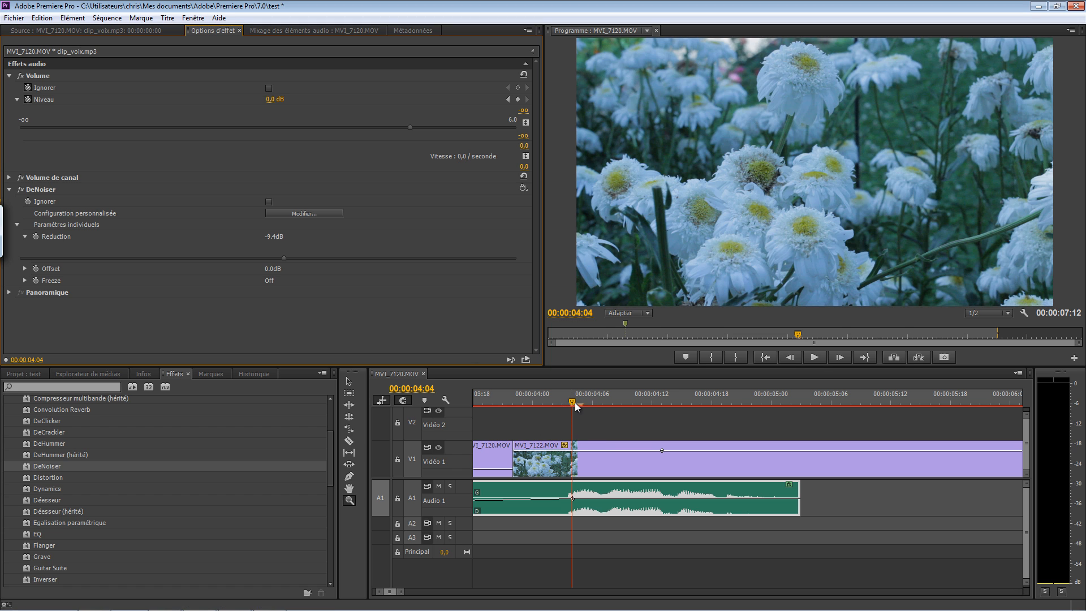
- Lower the voice clip's Volume level to -∞ at 00:00:04:01, and play the fade-in into the second spoken part
drag(576, 406, 552, 417)
key(Left)
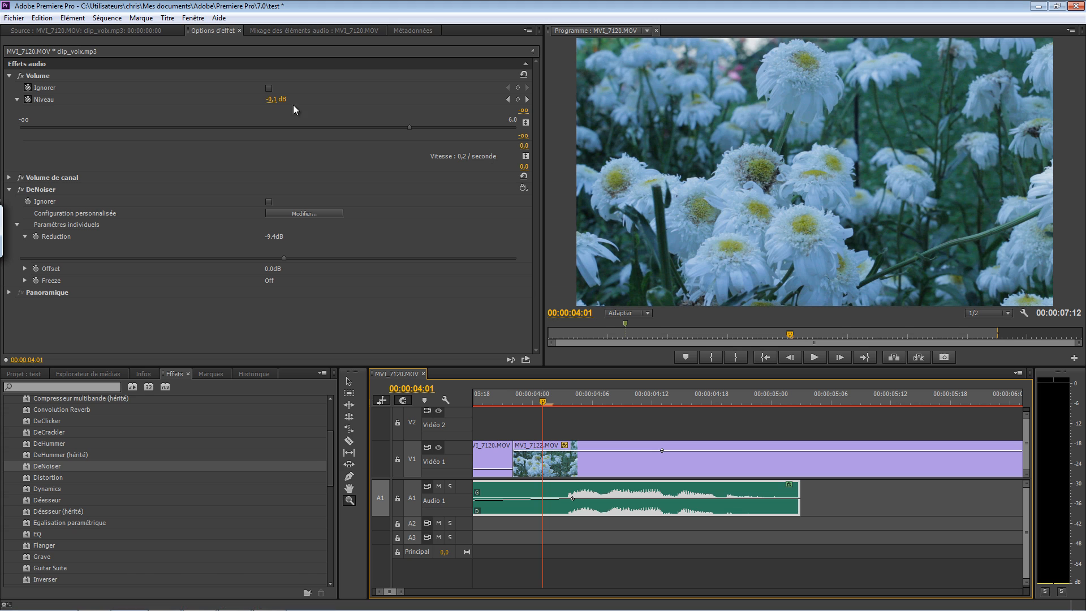
drag(275, 102, 232, 132)
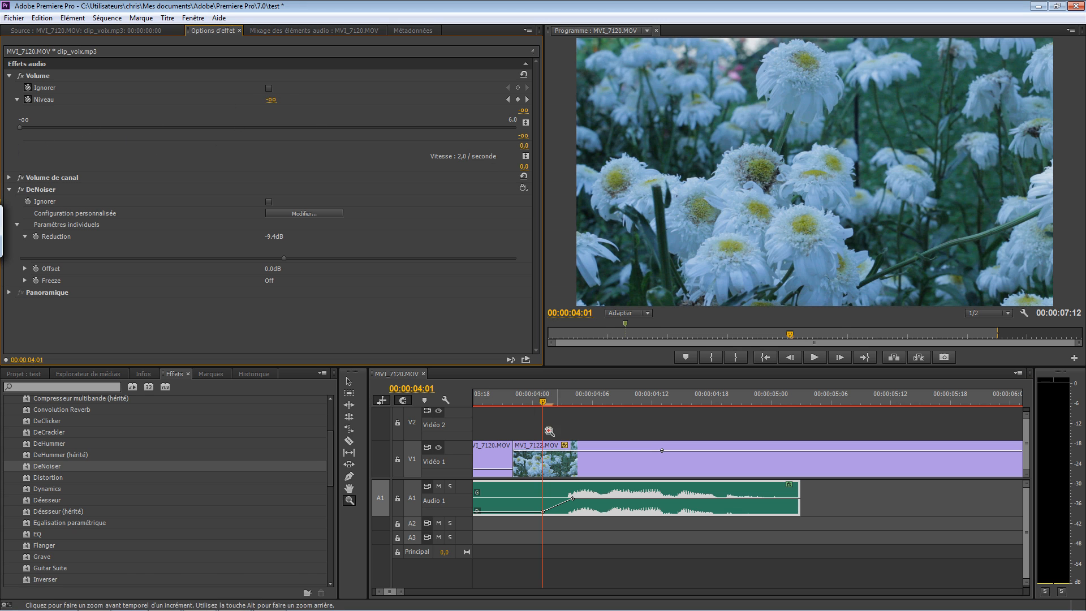
click(502, 403)
key(space)
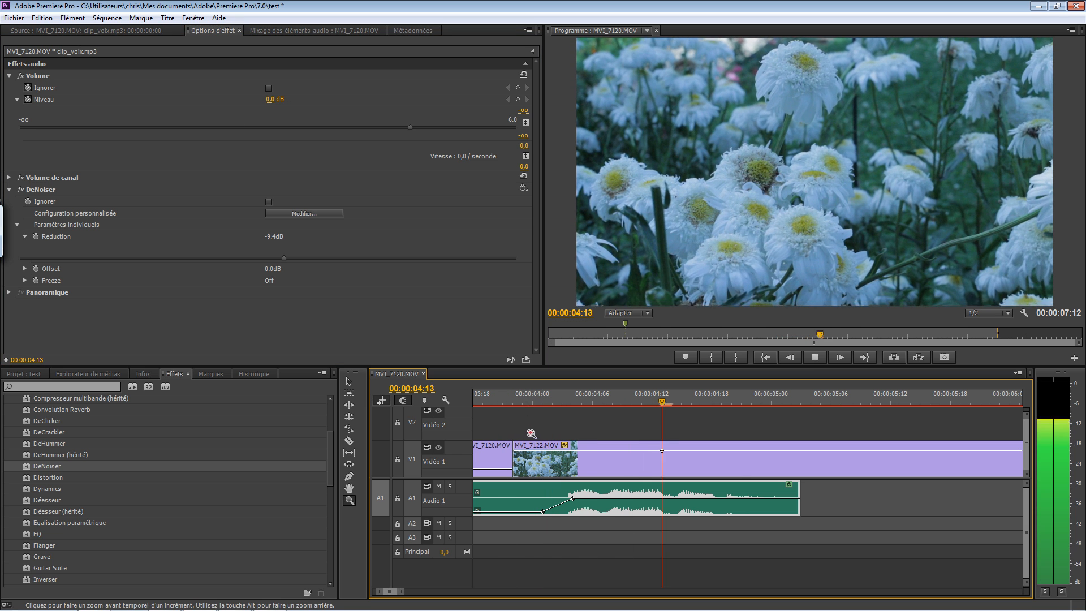
- Fade out the end of the voice clip with Volume level keyframes of 0.0 dB at 00:00:04:23 and -∞ at 00:00:05:03
drag(766, 403, 757, 402)
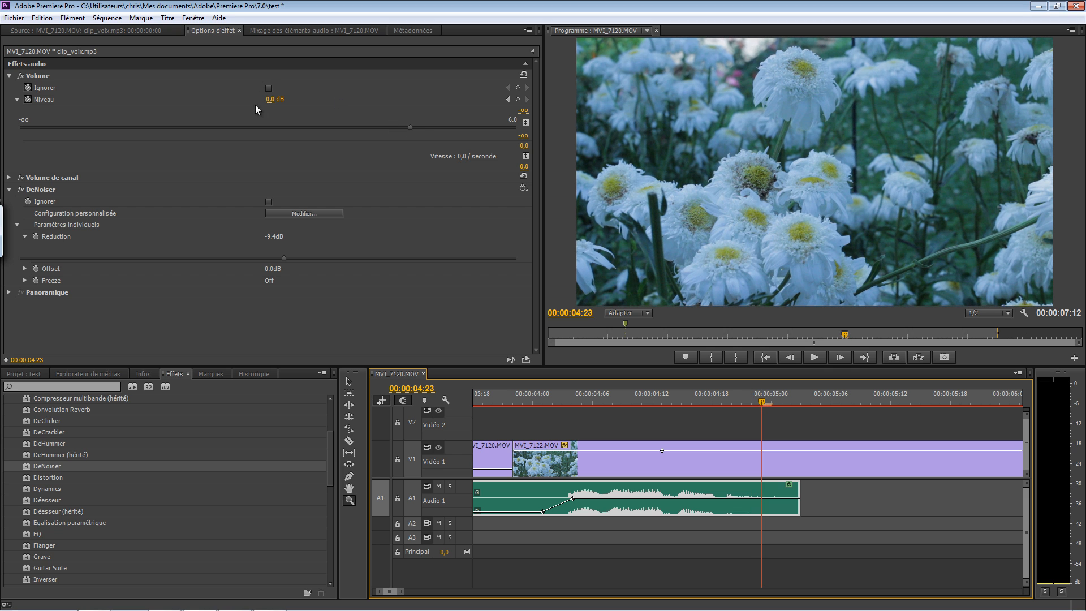
click(517, 99)
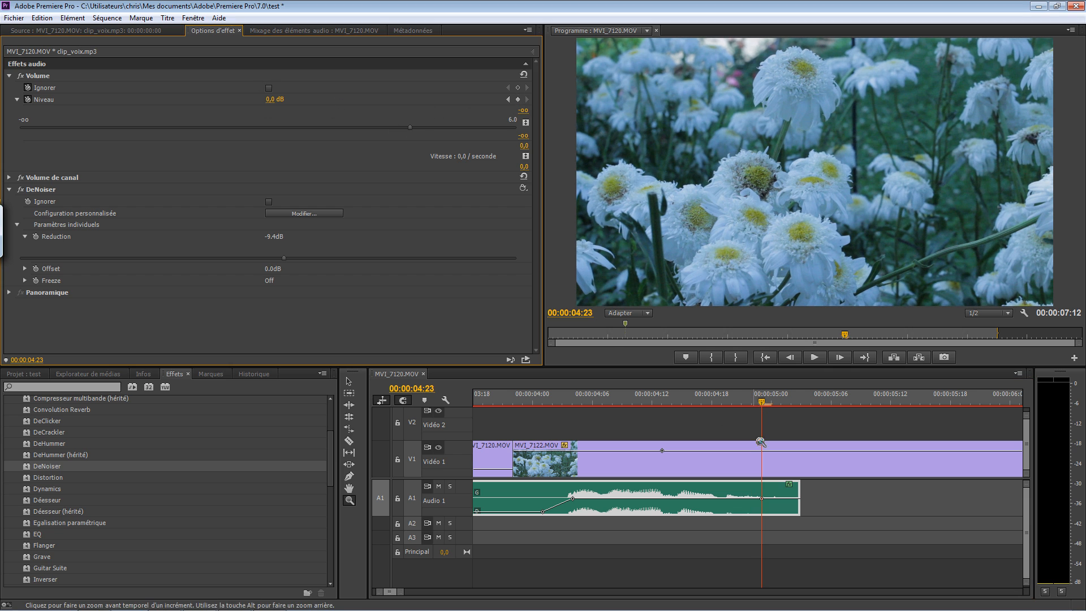
click(801, 404)
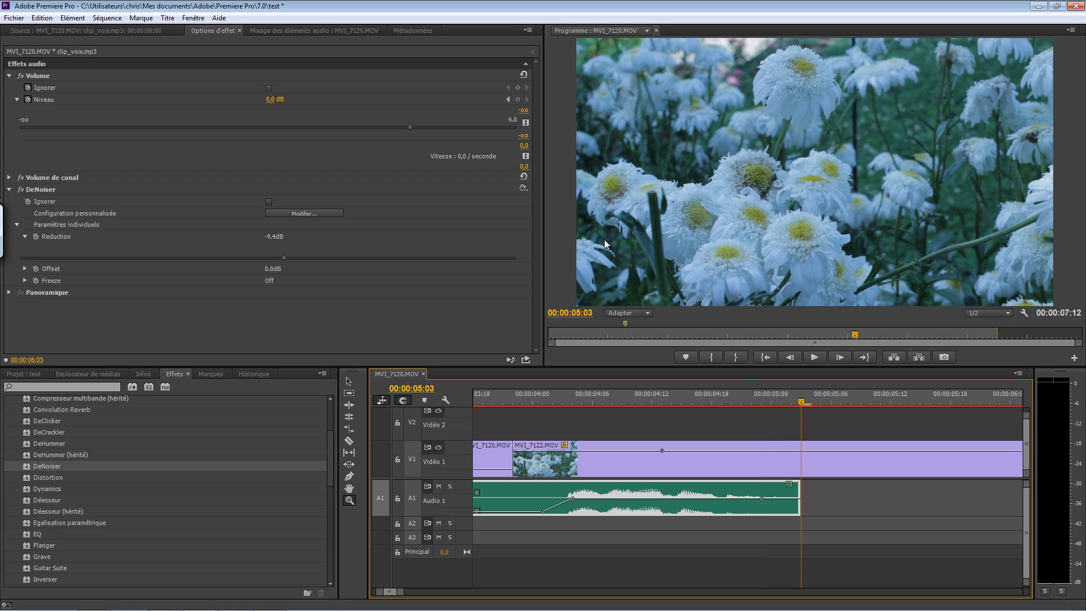
drag(411, 127, 20, 127)
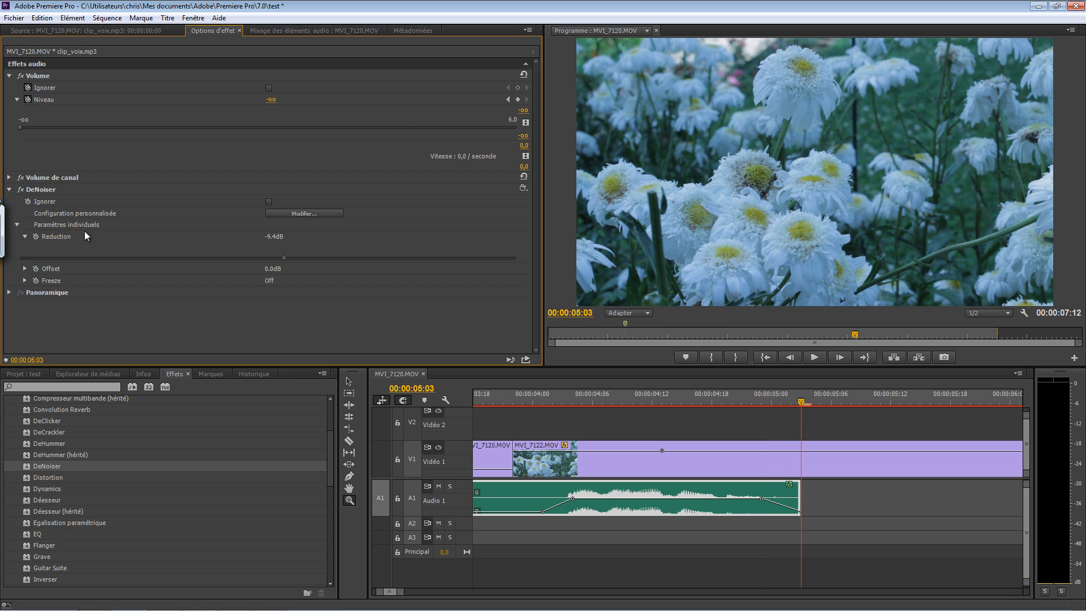
- Show the whole sequence in the timeline and play it to check the volume fades around both spoken parts
drag(602, 429, 572, 431)
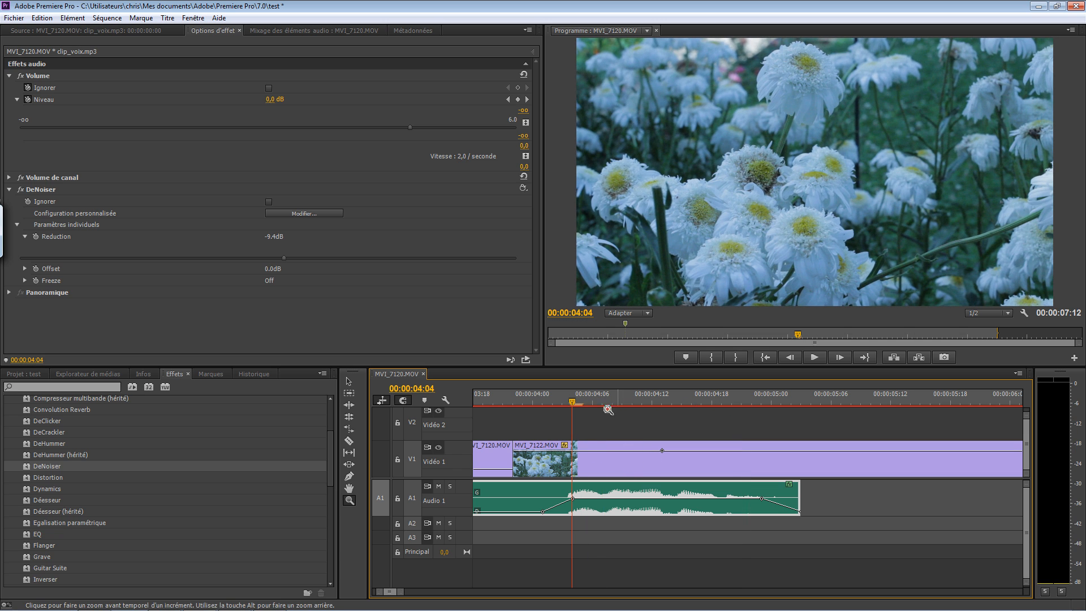
key(alt)
alt+click(505, 466)
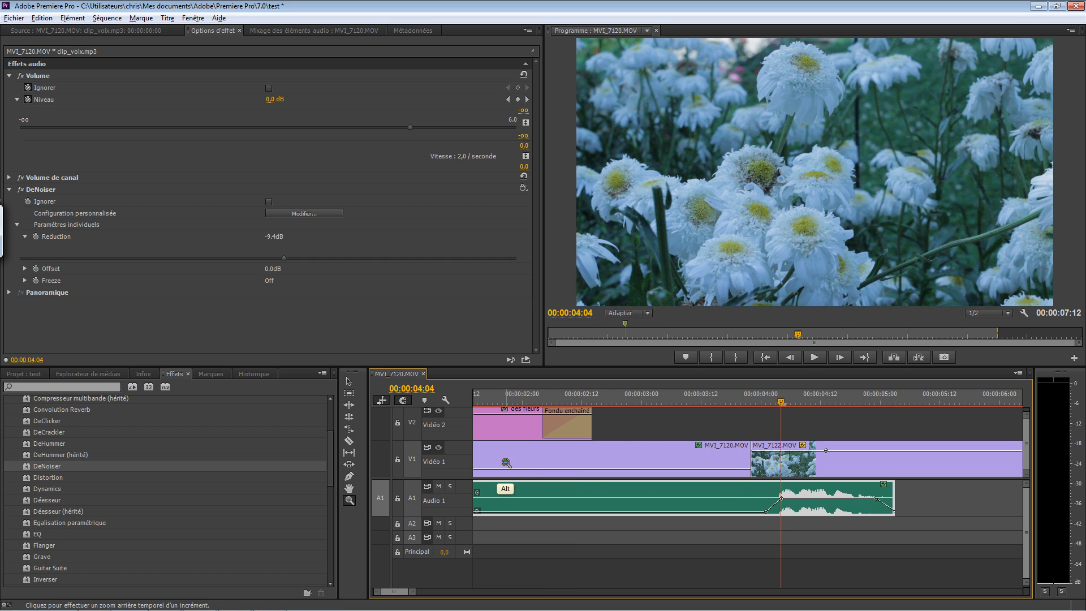
alt+click(505, 466)
alt+click(504, 467)
drag(596, 399, 468, 439)
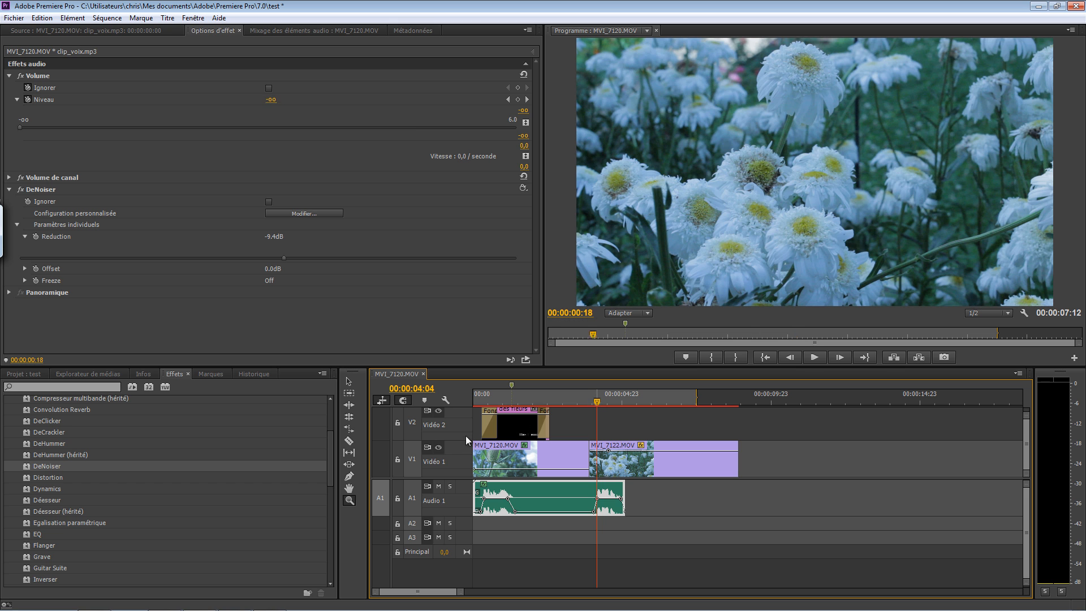
key(space)
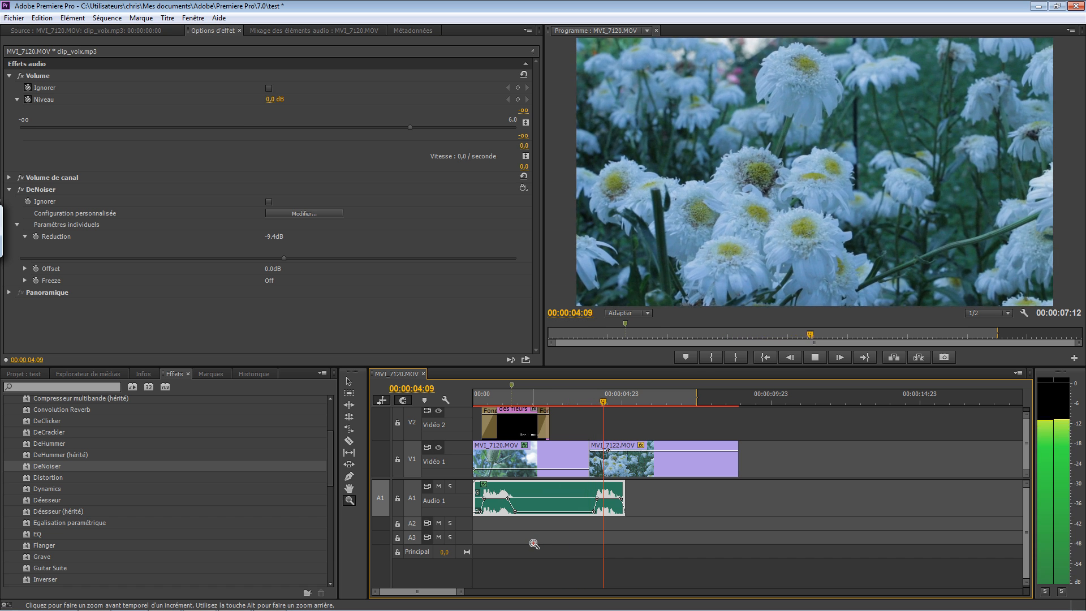
key(space)
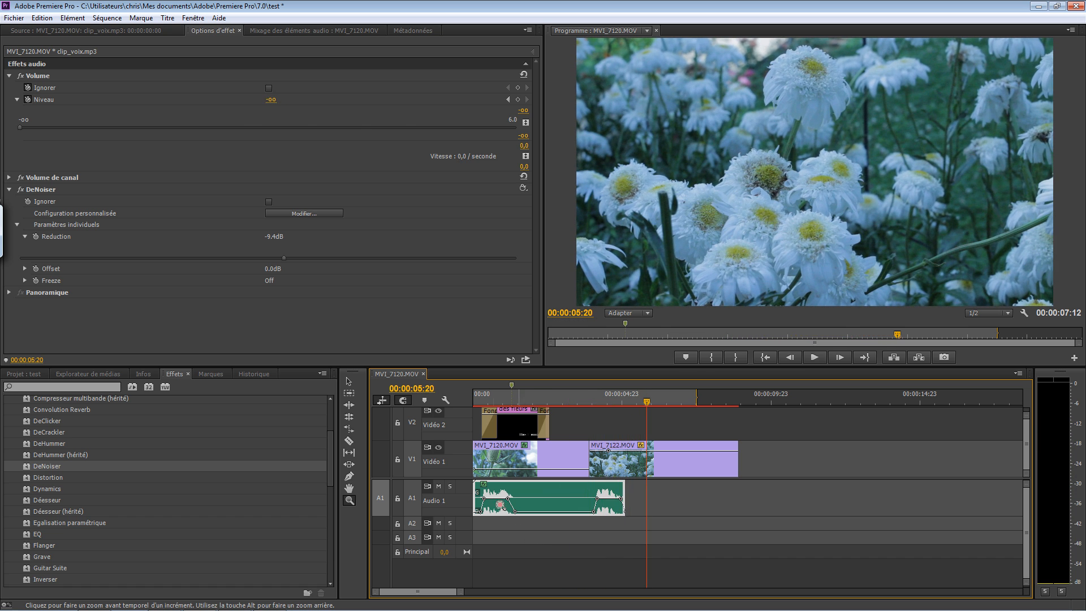
- Resume playback near the end of the sequence, and view the audio effects list from its beginning
key(alt+space)
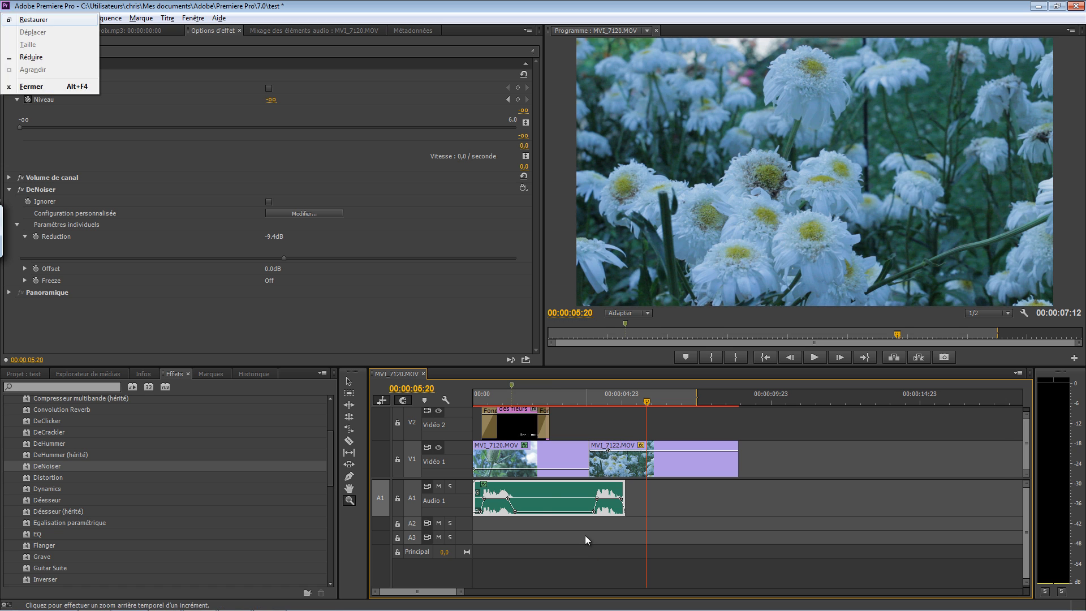
click(585, 534)
key(space)
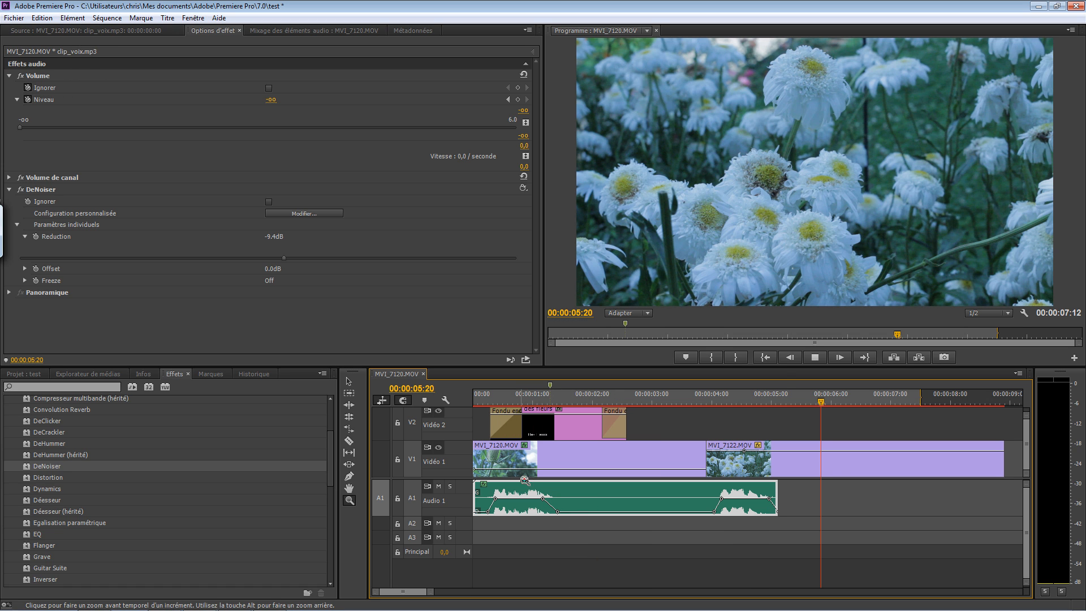
drag(332, 469, 328, 418)
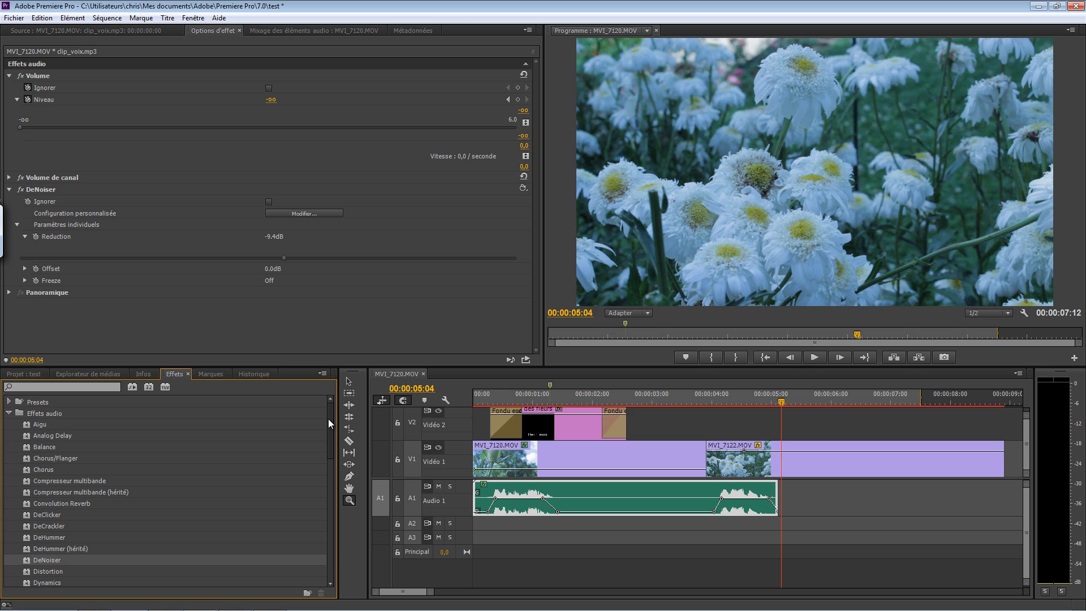